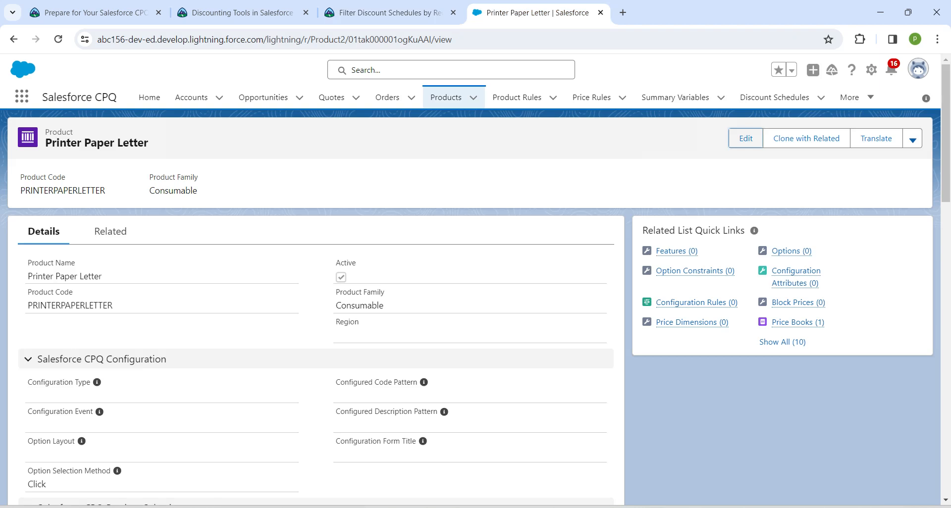
- Open the Bulk Paper discount schedule from the Discount Schedules list
{"action": "left_click", "coordinate": [21, 97]}
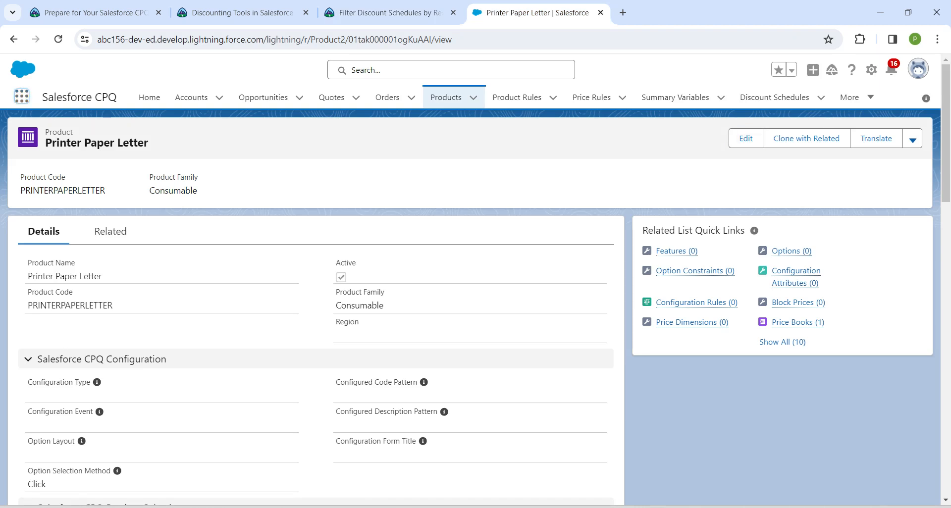
{"action": "left_click", "coordinate": [22, 96]}
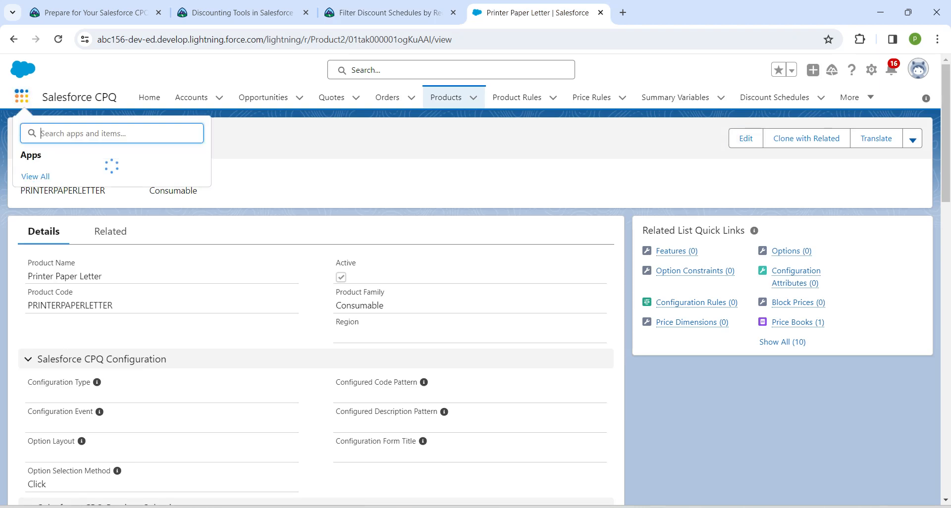
{"action": "left_click", "coordinate": [22, 96]}
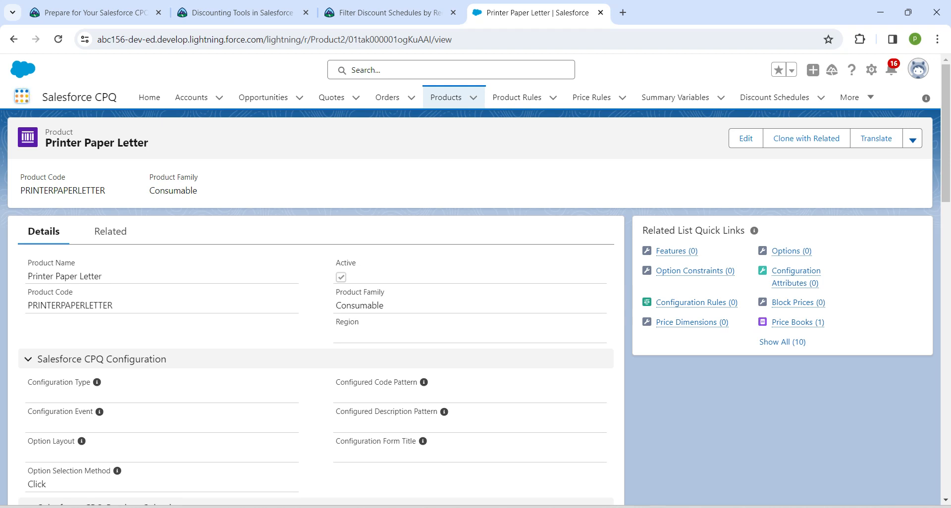
{"action": "left_click", "coordinate": [22, 97]}
{"action": "left_click", "coordinate": [35, 316]}
{"action": "left_click", "coordinate": [774, 97]}
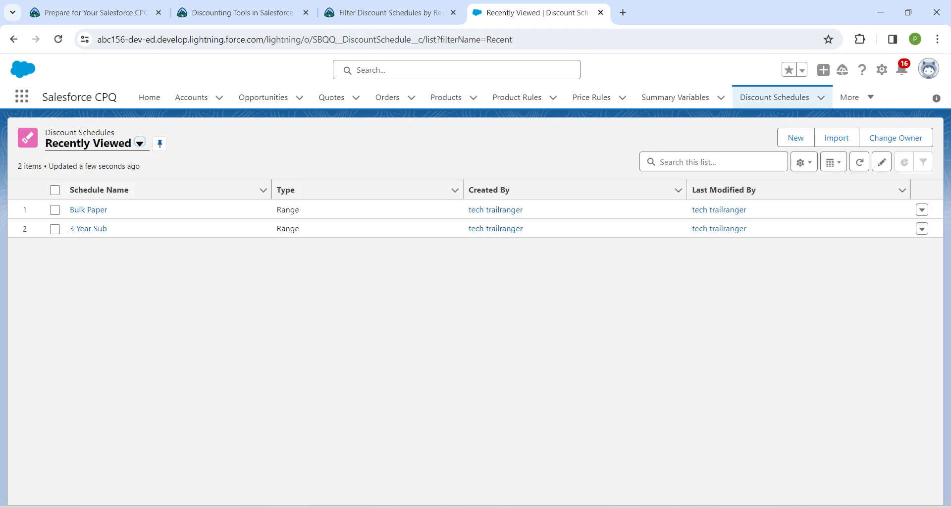
{"action": "left_click", "coordinate": [87, 210]}
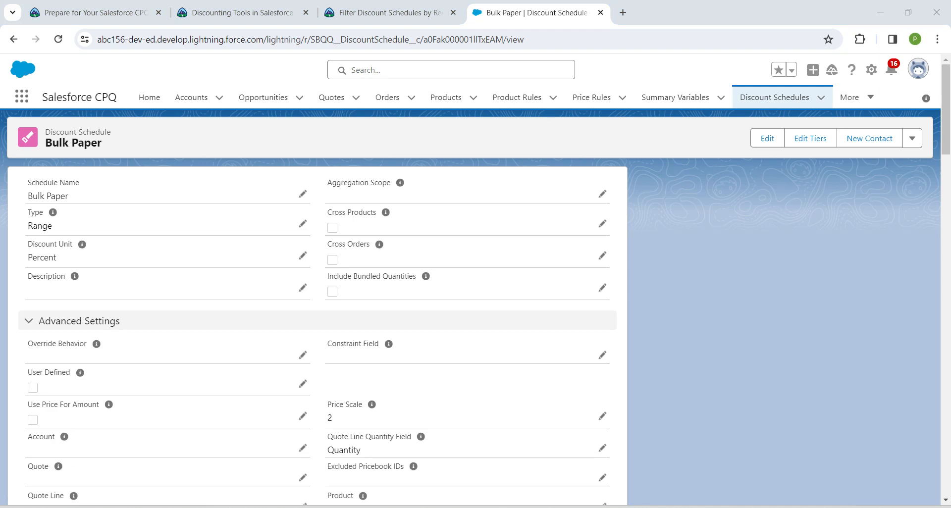
- Enable Cross Orders on the Bulk Paper discount schedule and save the change
{"action": "left_click", "coordinate": [767, 139]}
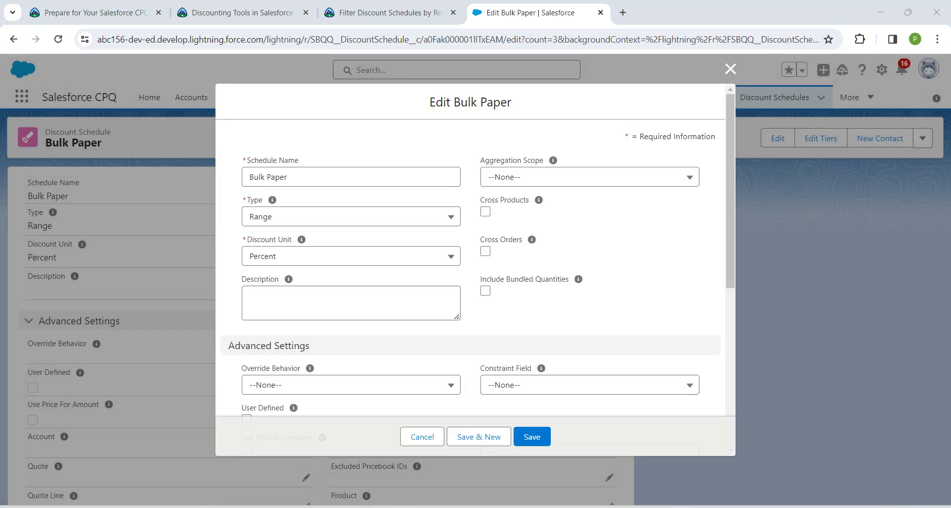
{"action": "left_click", "coordinate": [485, 252]}
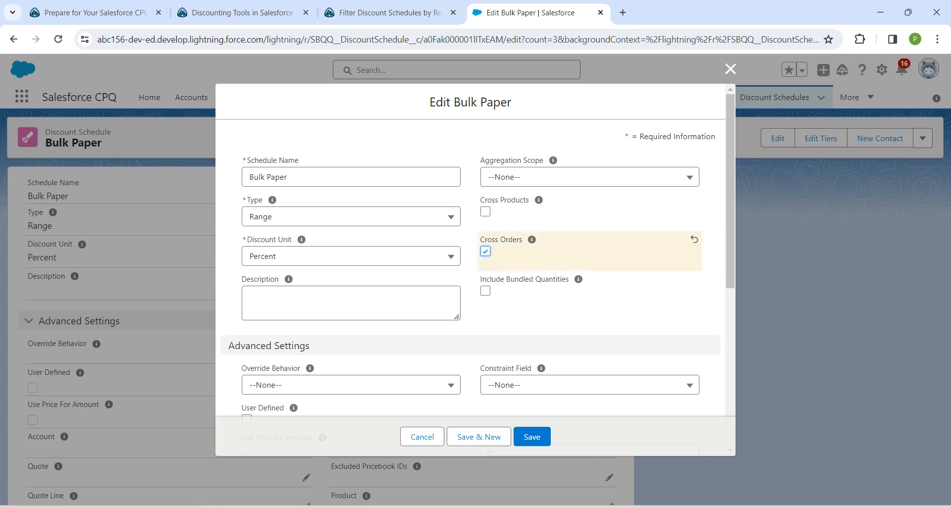
{"action": "left_click", "coordinate": [518, 437]}
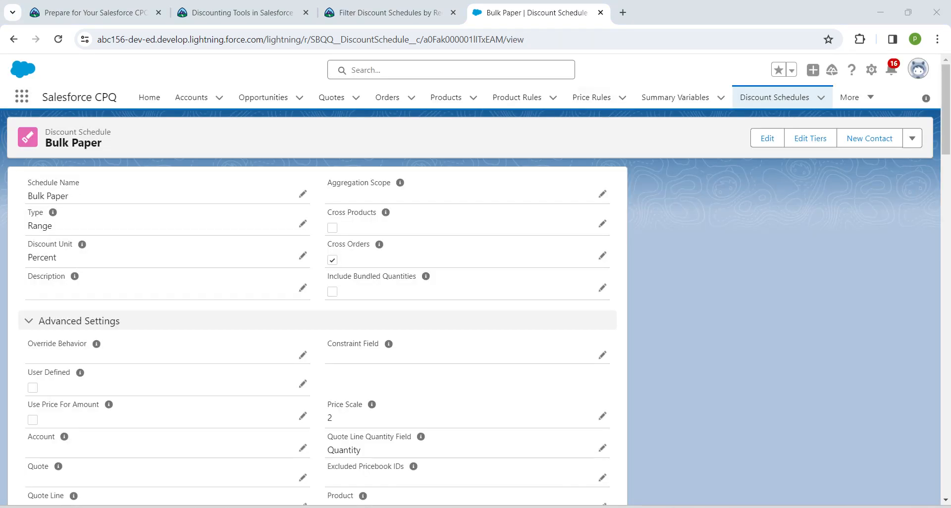
- Open Setup's Object Manager and go to the Asset object's Fields & Relationships page
{"action": "left_click", "coordinate": [871, 70]}
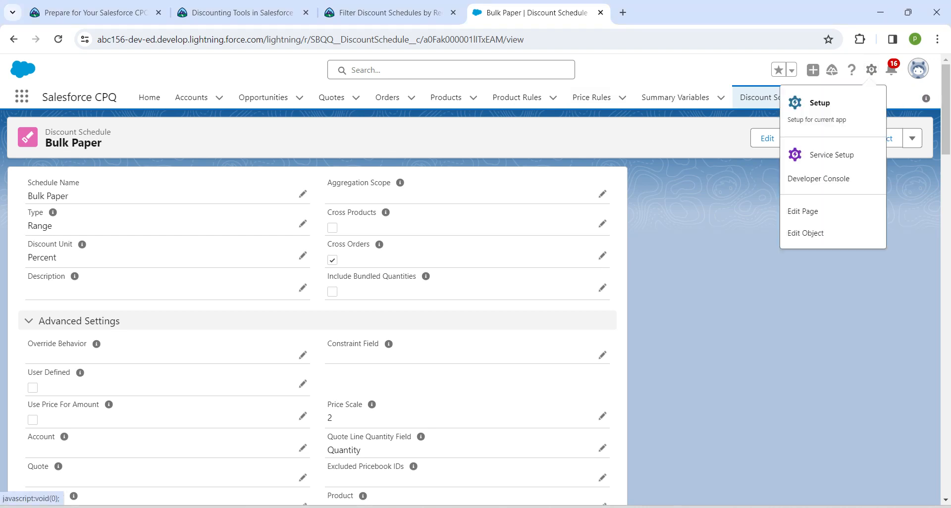
{"action": "left_click", "coordinate": [820, 102]}
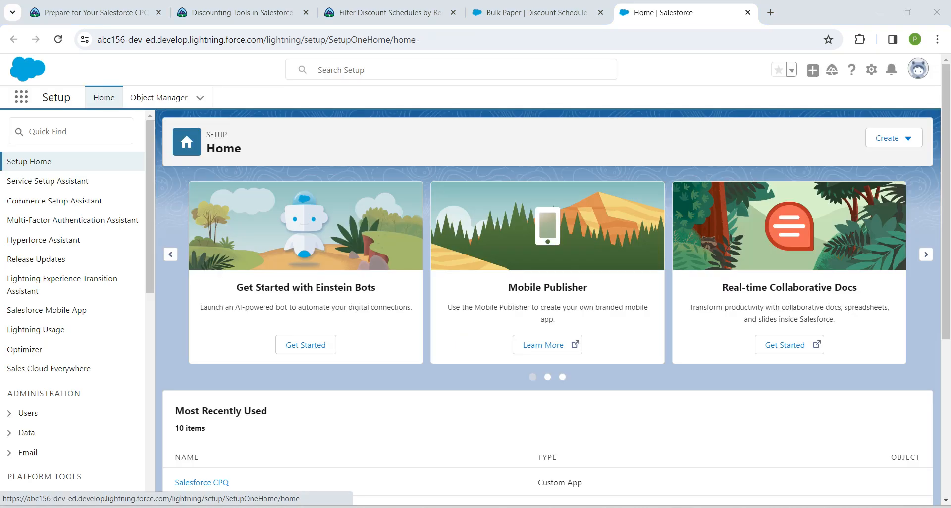
{"action": "left_click", "coordinate": [158, 97]}
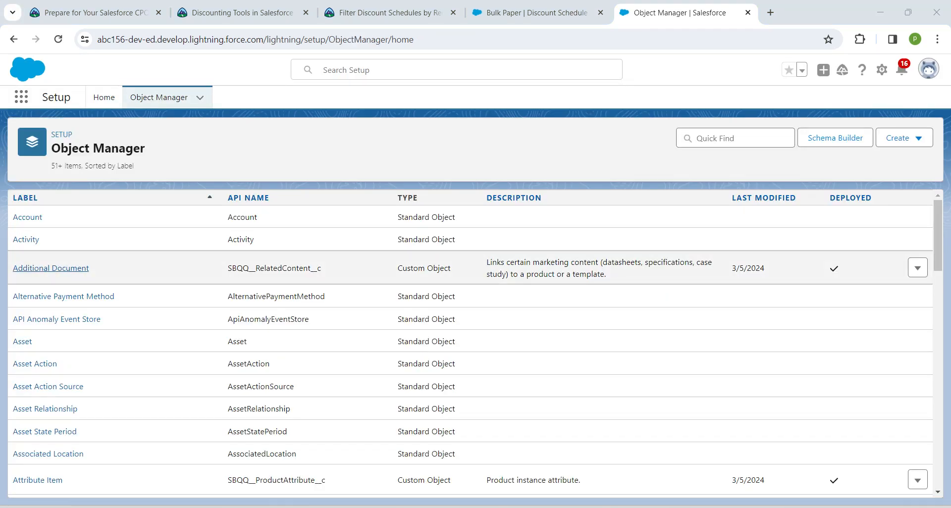
{"action": "left_click", "coordinate": [22, 341]}
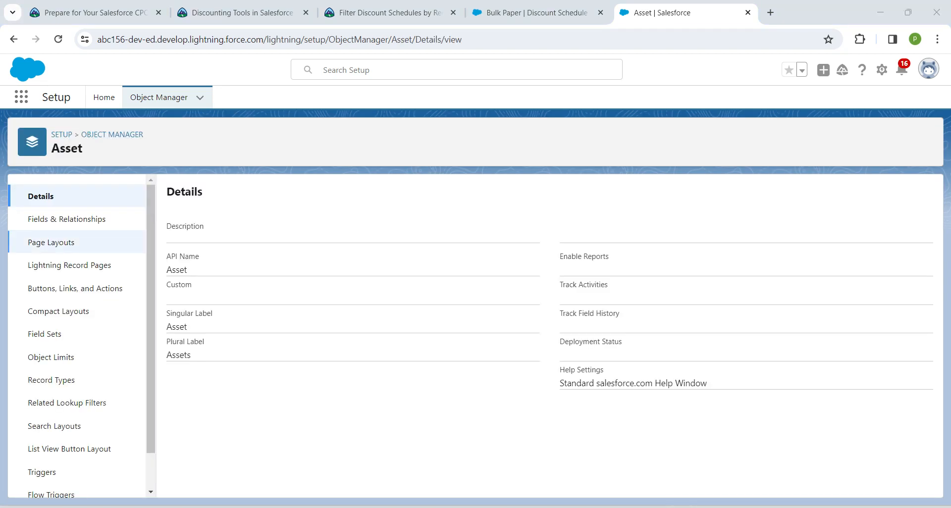
{"action": "left_click", "coordinate": [66, 219]}
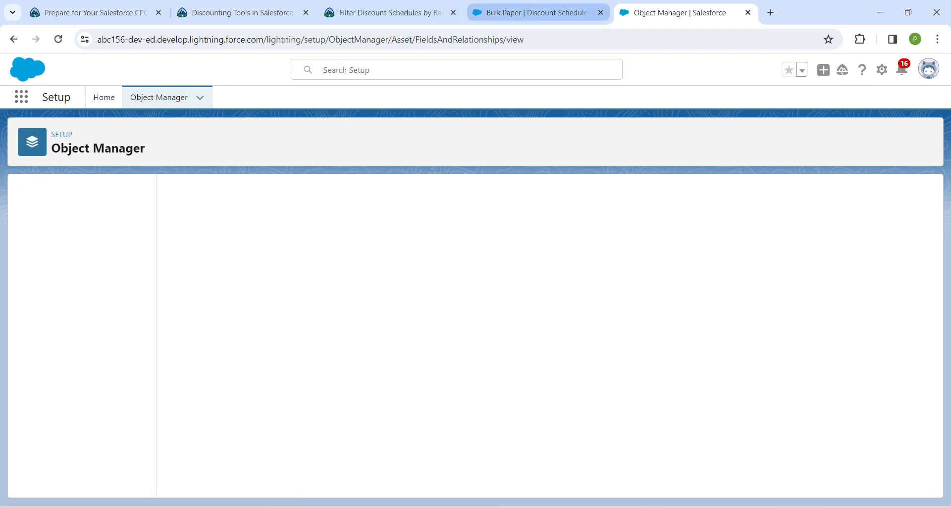
- Switch to the Trailhead challenge tab, copy the field name RecentPurchase, and return to Setup
{"action": "left_click", "coordinate": [381, 12]}
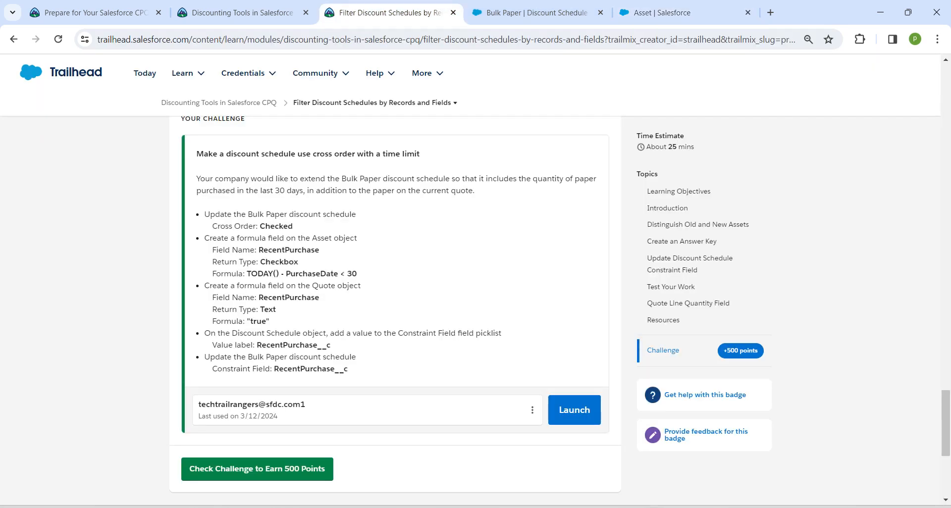
{"action": "left_click_drag", "start_coordinate": [259, 249], "coordinate": [320, 250]}
{"action": "key", "text": "ctrl+c"}
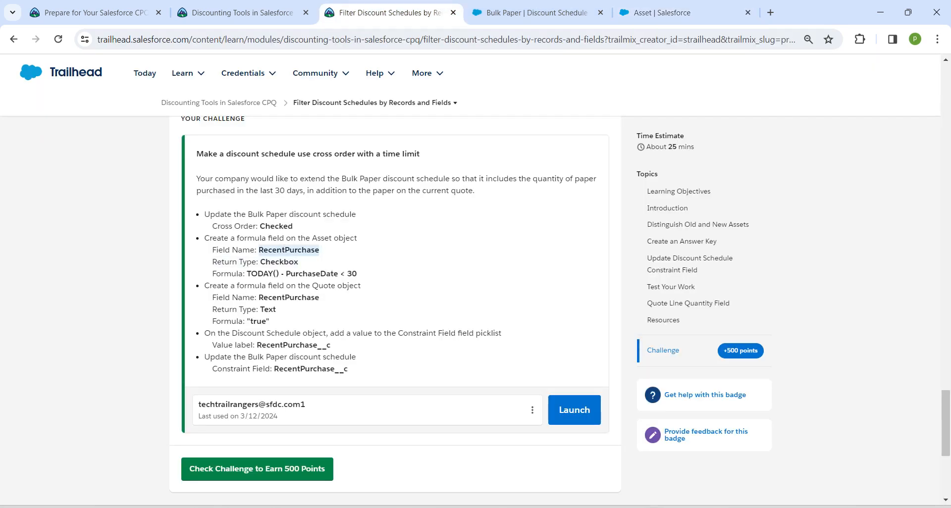
{"action": "left_click", "coordinate": [662, 13]}
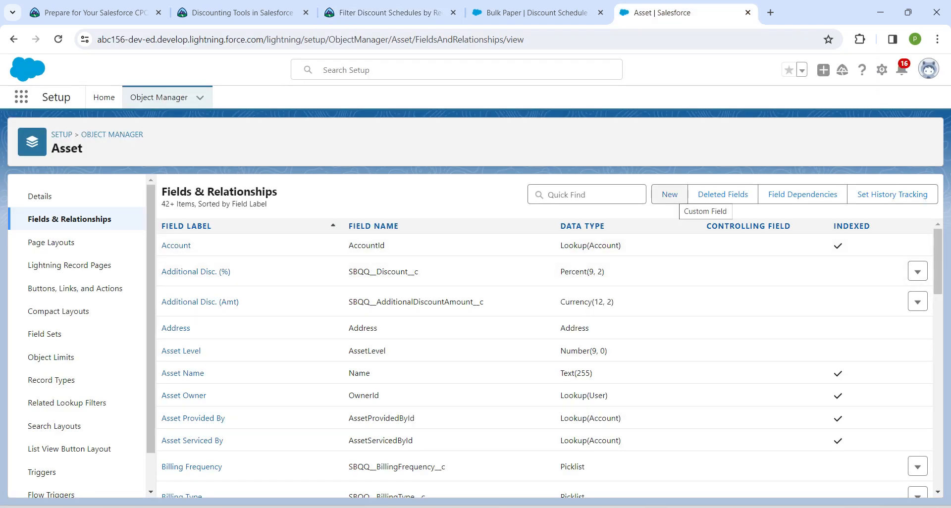
- Start a new custom field on Asset with the Formula data type
{"action": "left_click", "coordinate": [670, 195]}
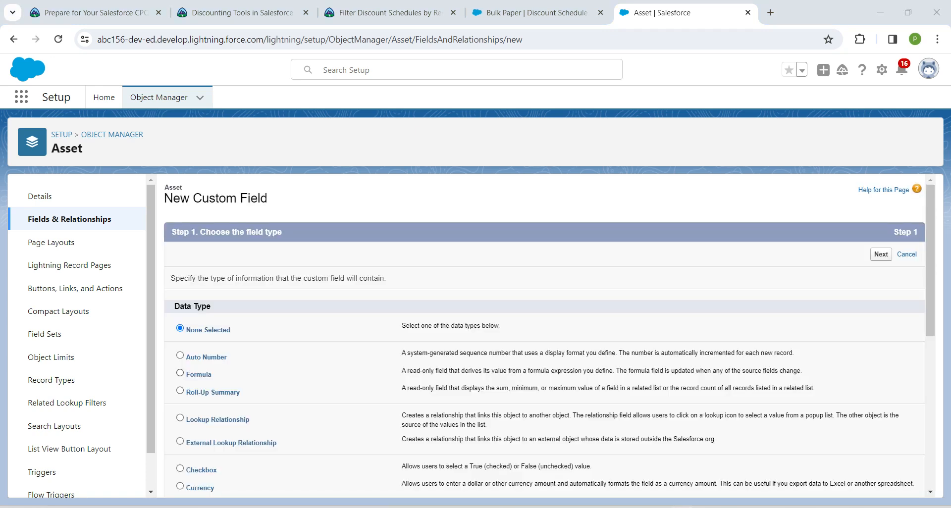
{"action": "left_click", "coordinate": [179, 373]}
{"action": "left_click", "coordinate": [881, 254]}
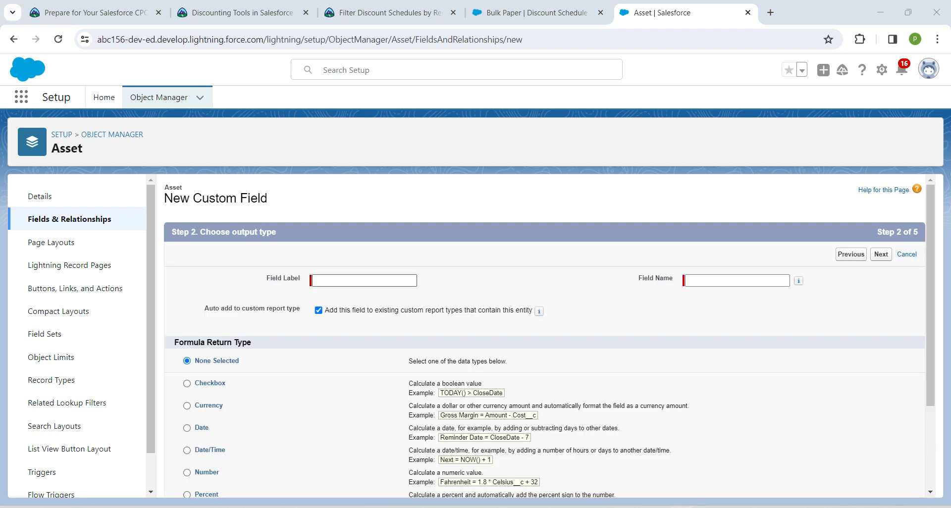
- Set the field label and name to RecentPurchase and choose Checkbox as the formula return type
{"action": "left_click", "coordinate": [364, 280]}
{"action": "key", "text": "ctrl+v"}
{"action": "left_click", "coordinate": [248, 293]}
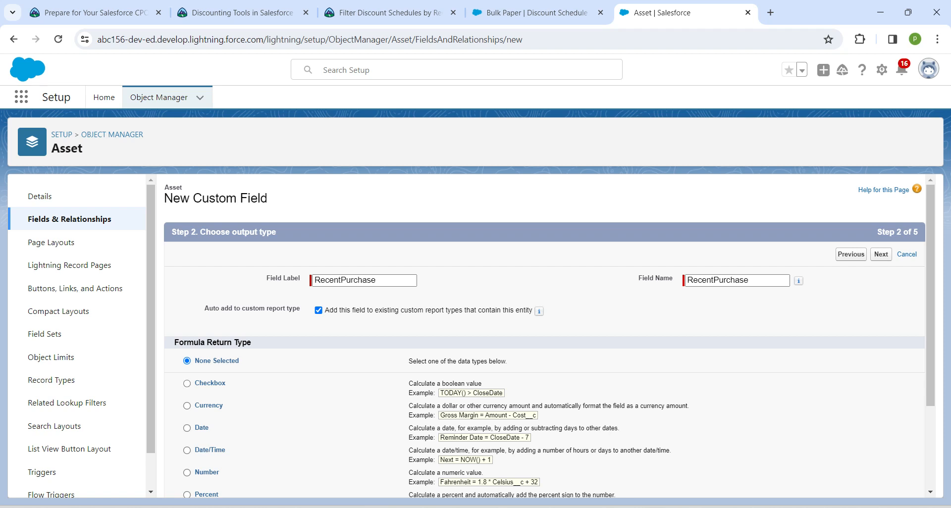
{"action": "left_click", "coordinate": [187, 383]}
{"action": "left_click", "coordinate": [881, 254]}
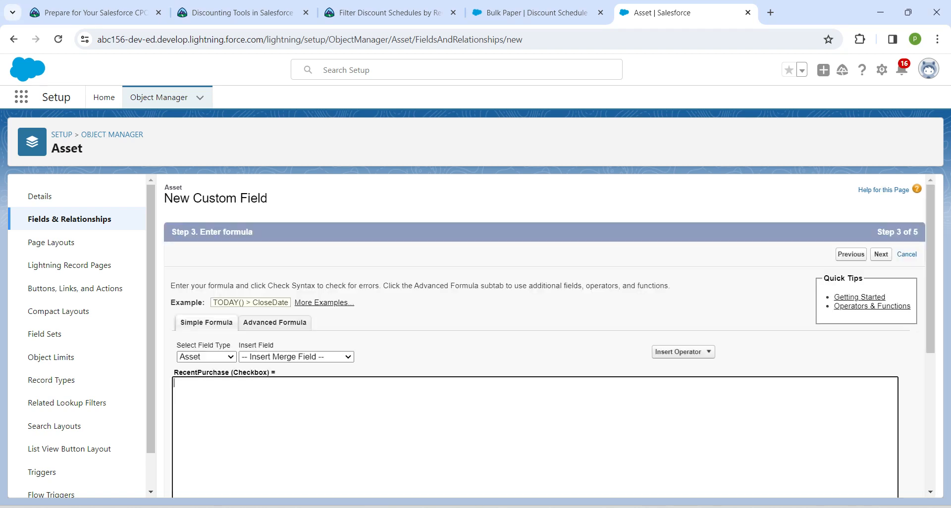
- Copy the formula TODAY() - PurchaseDate < 30 from the Trailhead challenge and return to Setup
{"action": "left_click", "coordinate": [384, 12]}
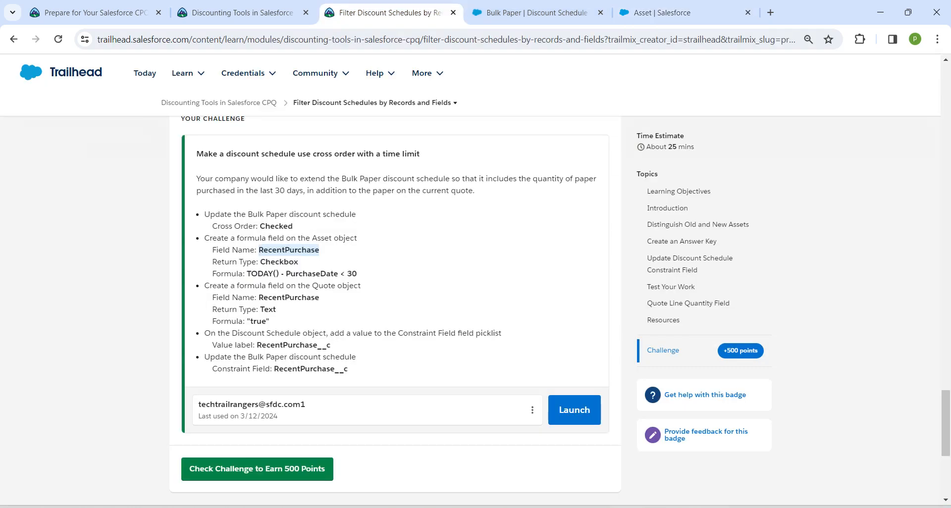
{"action": "left_click_drag", "start_coordinate": [247, 273], "coordinate": [356, 273]}
{"action": "key", "text": "ctrl+c"}
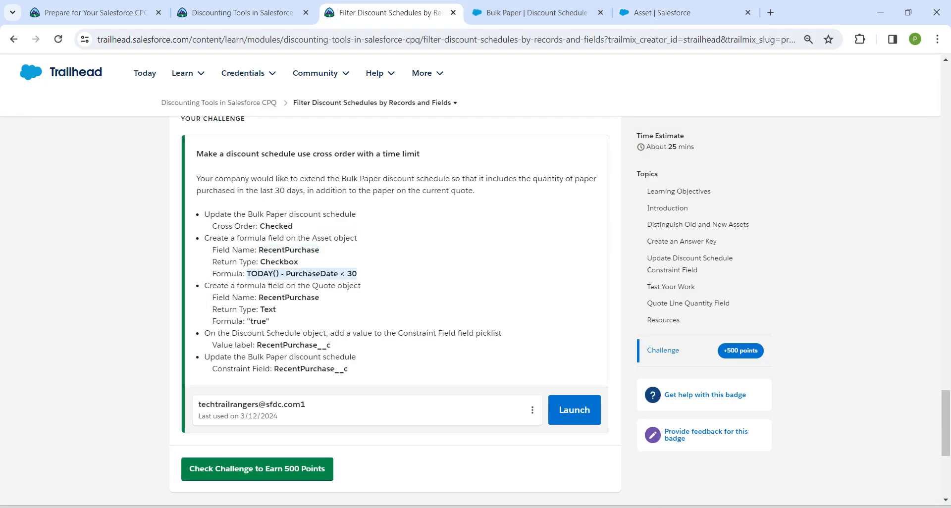
{"action": "left_click", "coordinate": [662, 12]}
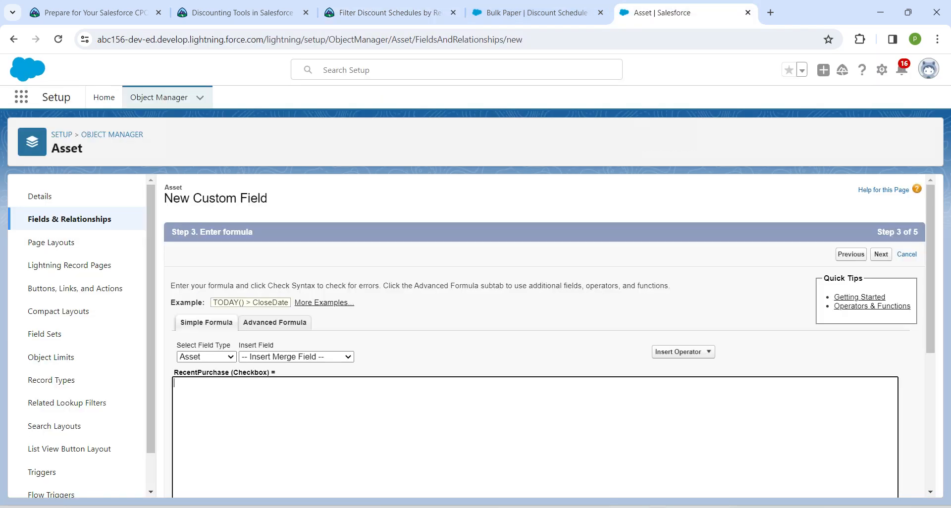
- Enter the formula TODAY() - PurchaseDate < 30, advance through the remaining steps, and save the field
{"action": "key", "text": "ctrl+v"}
{"action": "scroll", "coordinate": [535, 337], "scroll_direction": "down", "scroll_amount": 4}
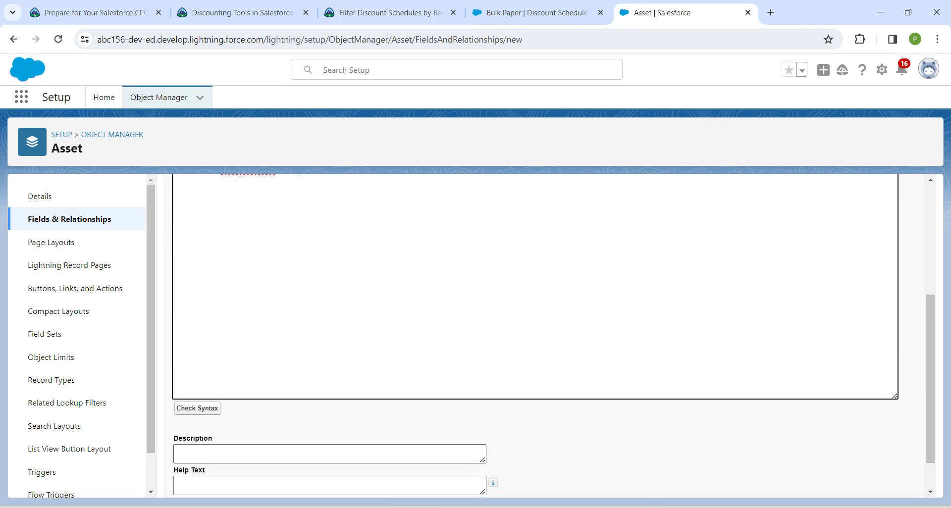
{"action": "scroll", "coordinate": [545, 337], "scroll_direction": "up", "scroll_amount": 4}
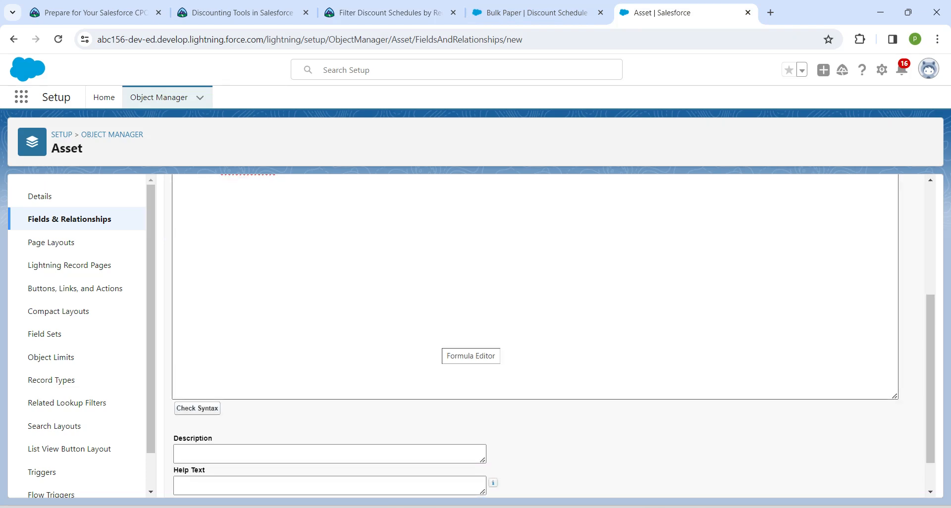
{"action": "scroll", "coordinate": [545, 336], "scroll_direction": "down", "scroll_amount": 5}
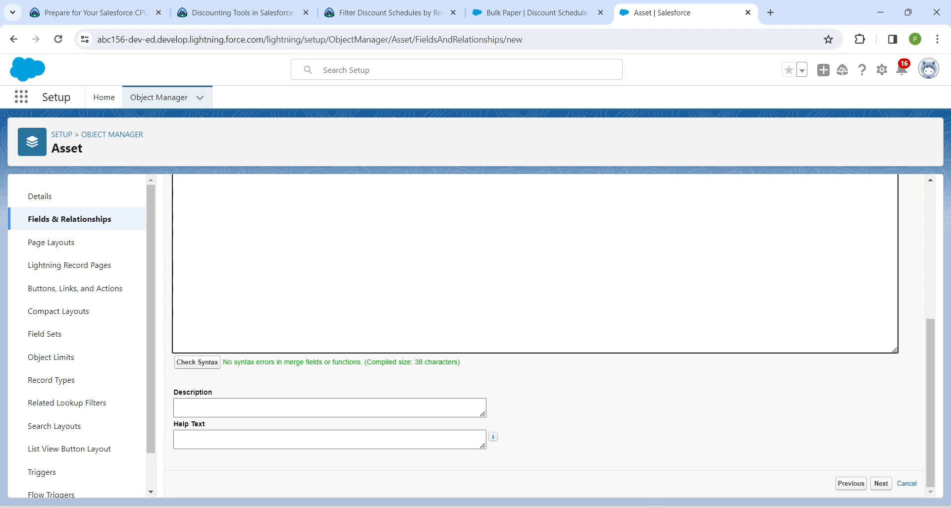
{"action": "left_click", "coordinate": [881, 483]}
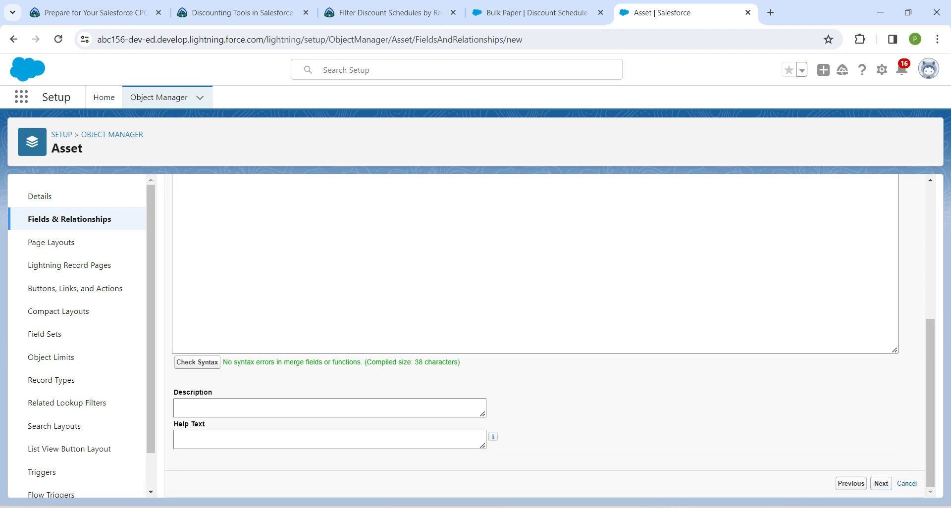
{"action": "left_click", "coordinate": [881, 254]}
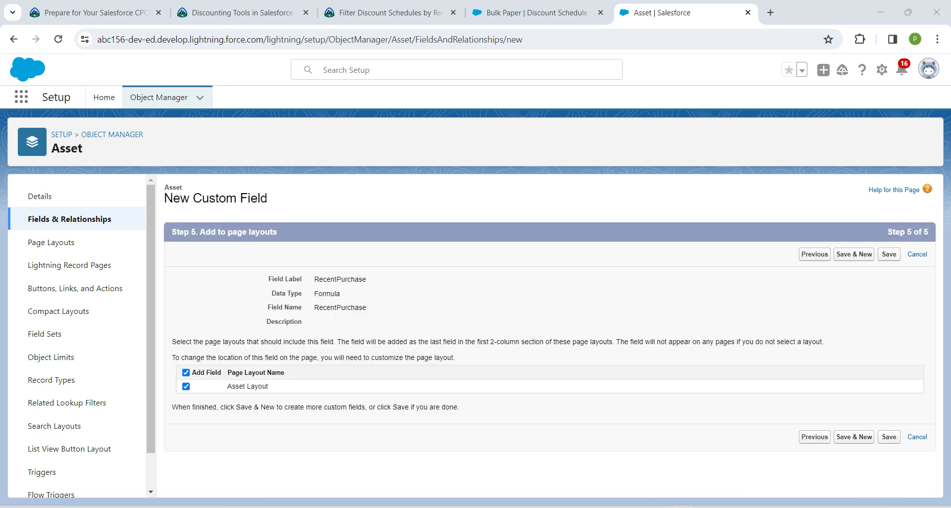
{"action": "left_click", "coordinate": [889, 254]}
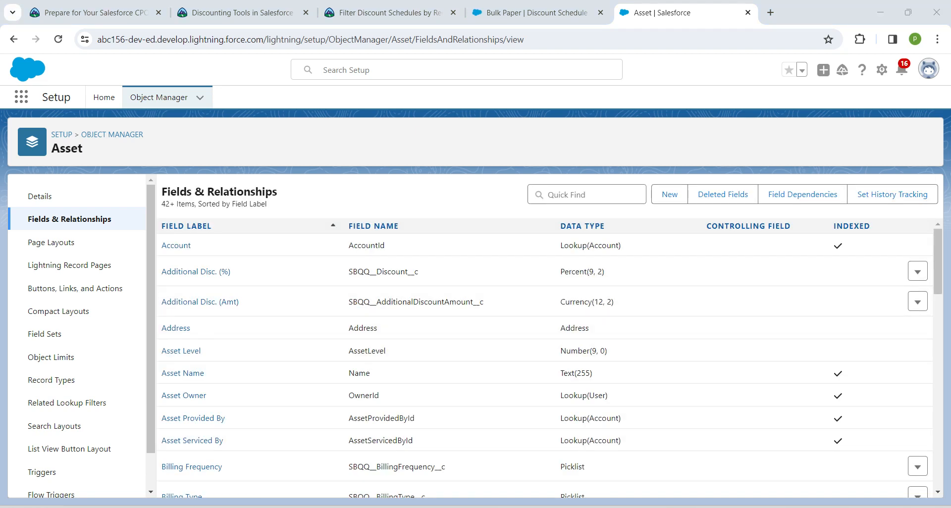
- Find the Quote object in Object Manager and open its Fields & Relationships page
{"action": "left_click", "coordinate": [159, 98]}
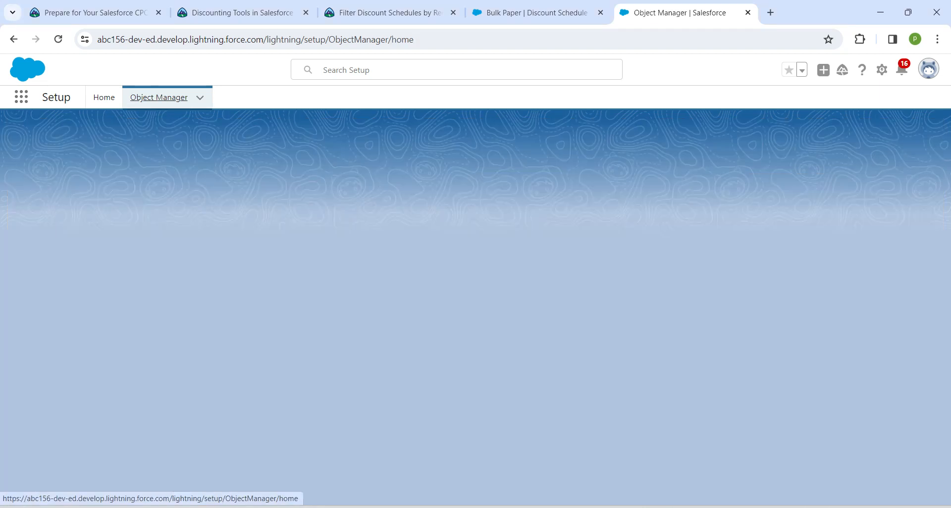
{"action": "left_click", "coordinate": [736, 139]}
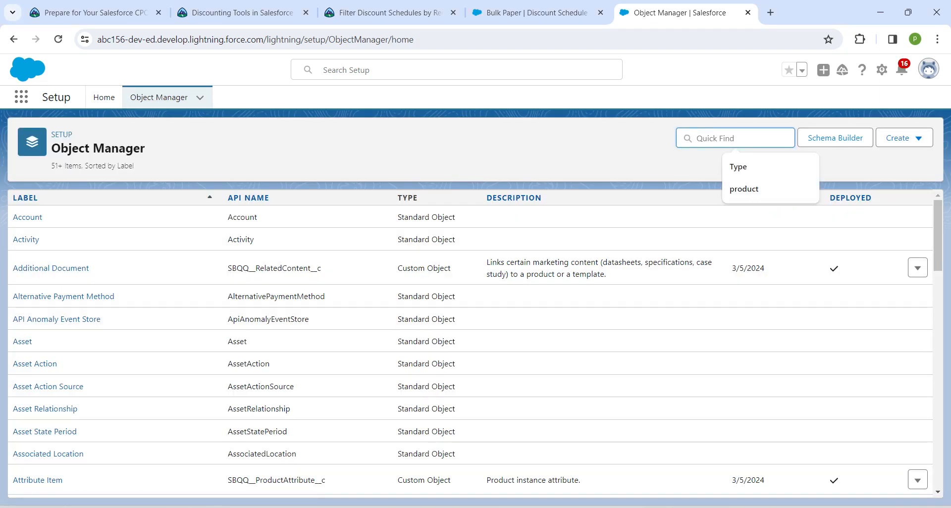
{"action": "type", "text": "quote"}
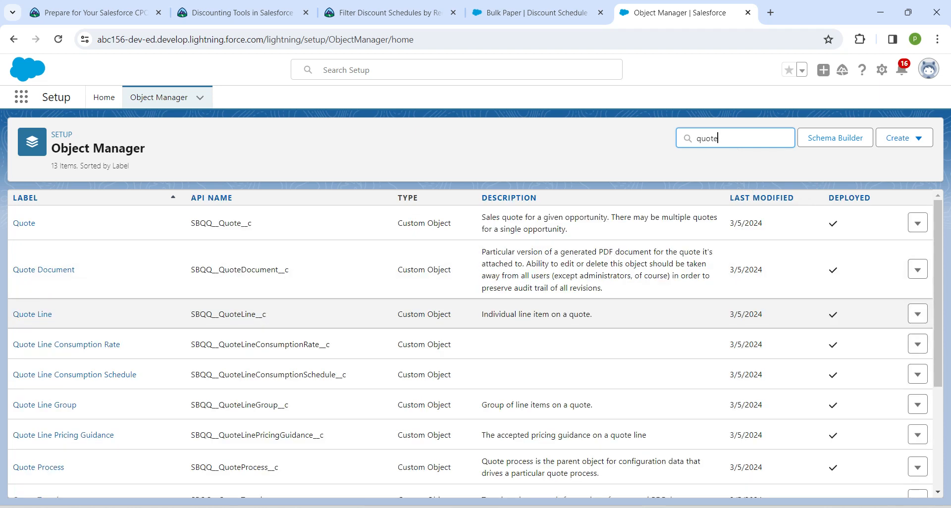
{"action": "left_click", "coordinate": [24, 223]}
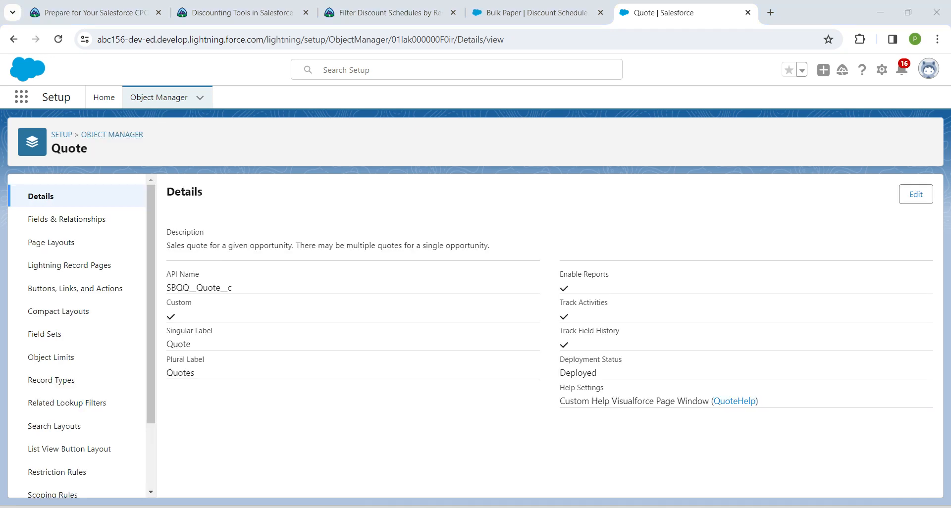
{"action": "left_click", "coordinate": [66, 219]}
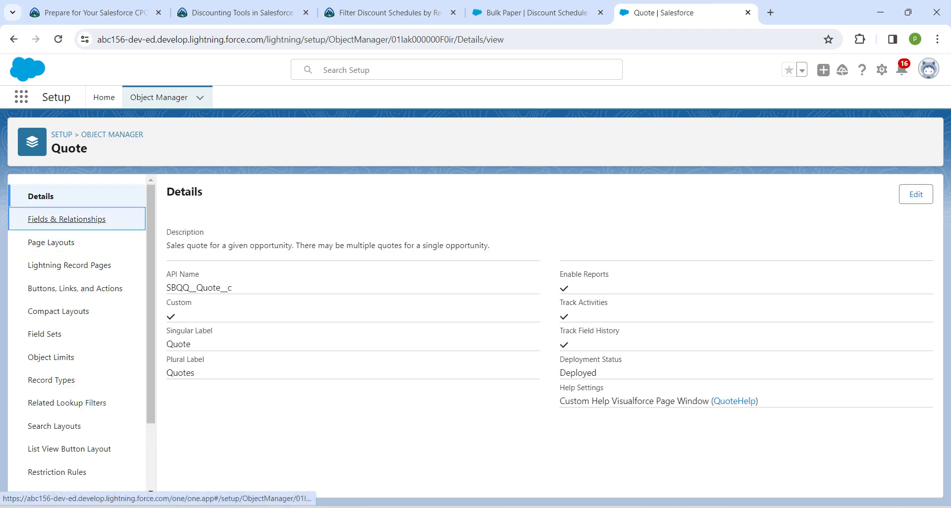
- Copy the field name RecentPurchase from the challenge's Quote object section and return to Setup
{"action": "left_click", "coordinate": [381, 13]}
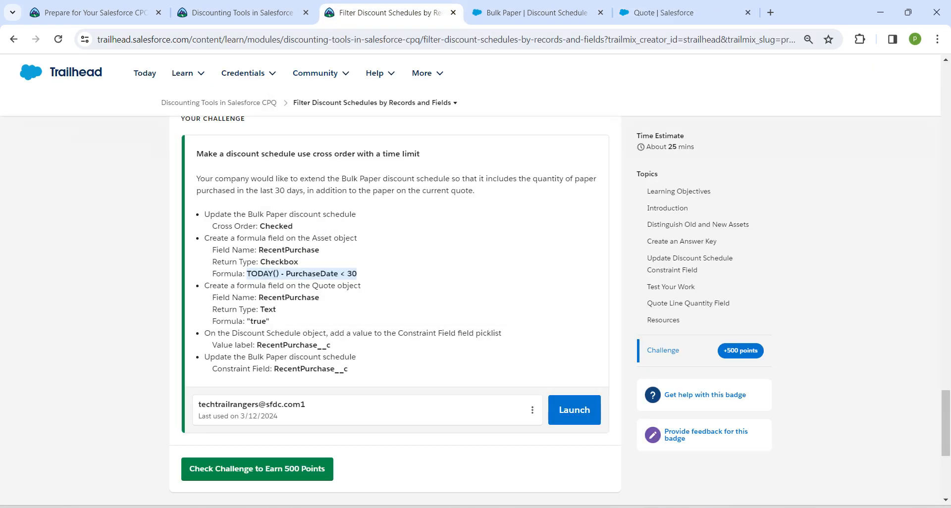
{"action": "left_click_drag", "start_coordinate": [259, 297], "coordinate": [319, 297]}
{"action": "key", "text": "ctrl+c"}
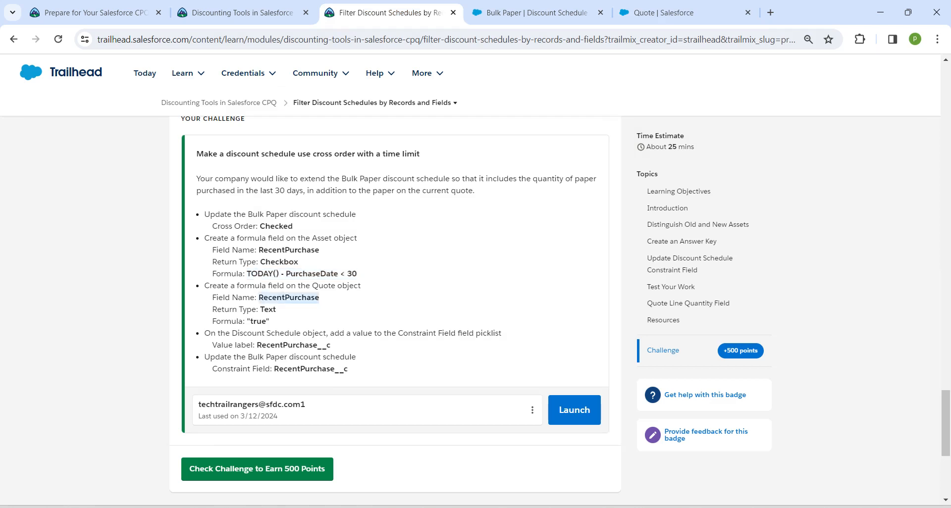
{"action": "left_click", "coordinate": [663, 13]}
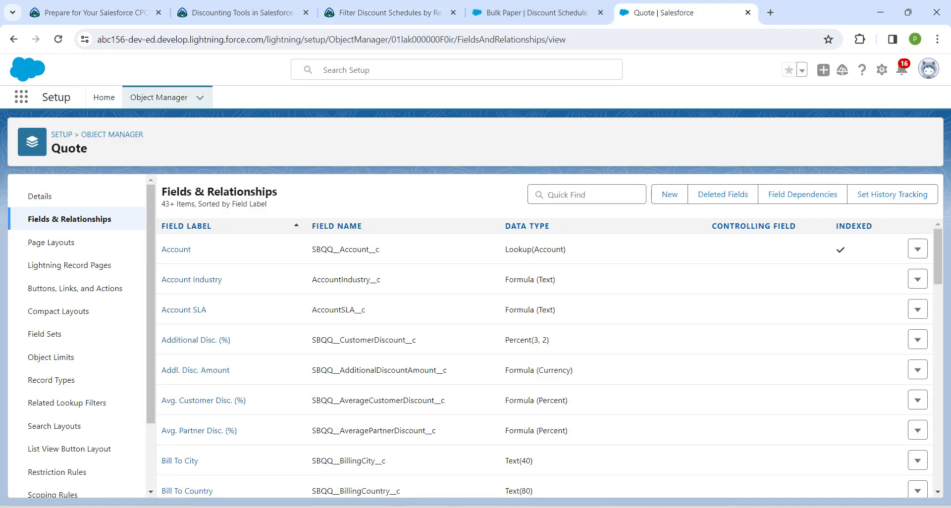
- Start a new Quote formula field, set its label and name to RecentPurchase, and choose Text as the return type
{"action": "left_click", "coordinate": [669, 194]}
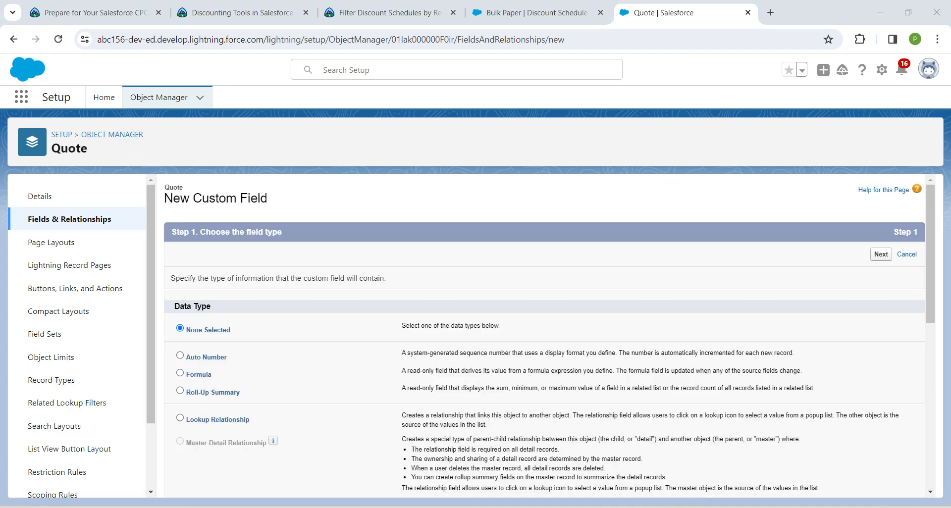
{"action": "left_click", "coordinate": [180, 373]}
{"action": "left_click", "coordinate": [881, 254]}
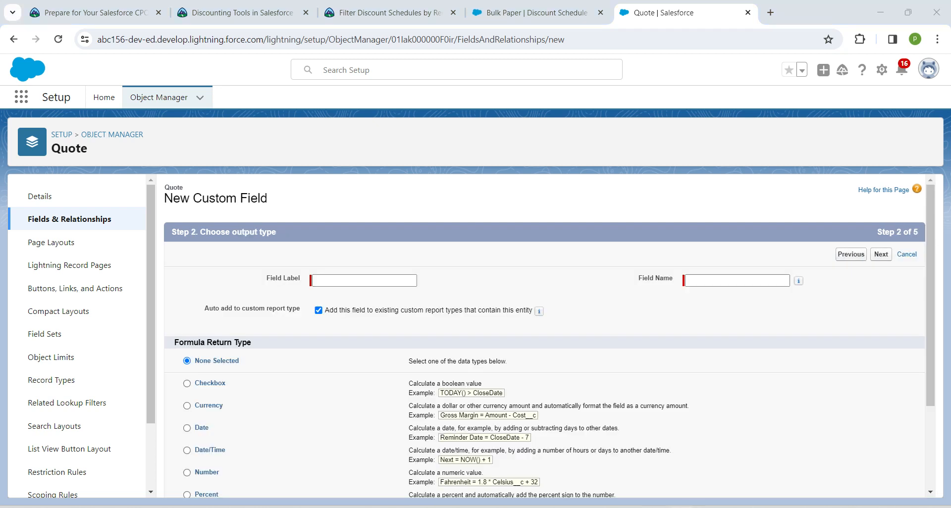
{"action": "left_click", "coordinate": [364, 280]}
{"action": "key", "text": "ctrl+v"}
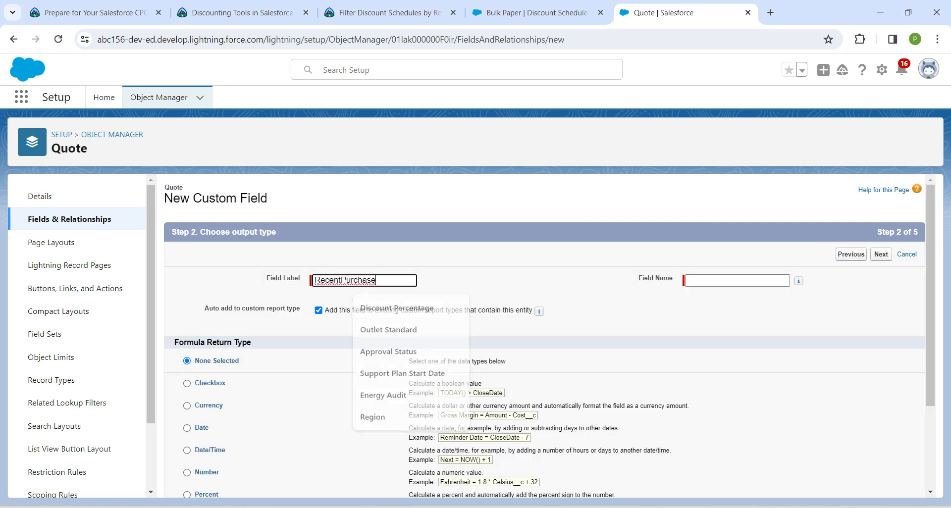
{"action": "left_click", "coordinate": [501, 286]}
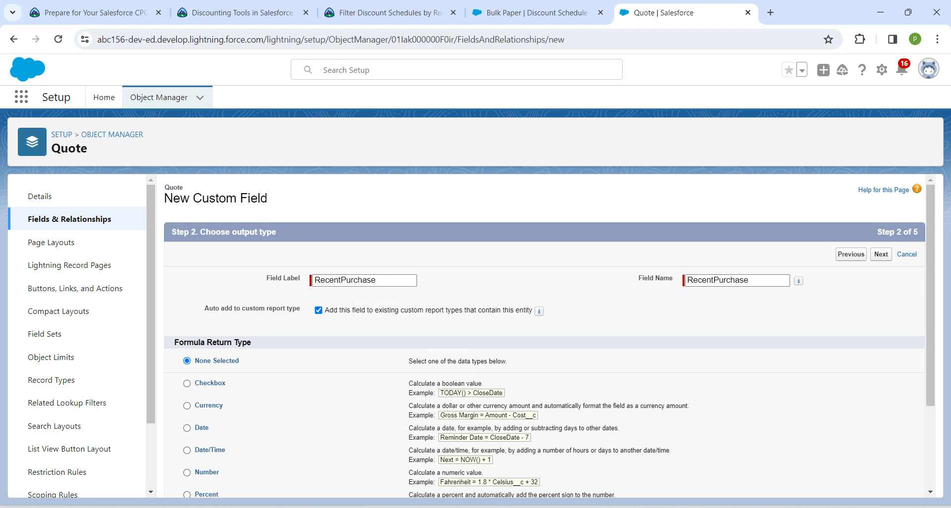
{"action": "scroll", "coordinate": [545, 337], "scroll_direction": "down", "scroll_amount": 2}
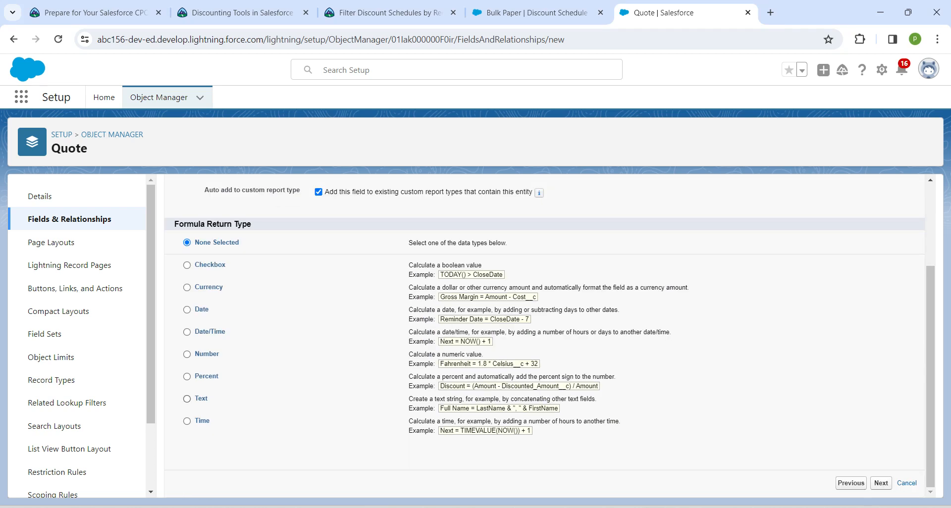
{"action": "left_click", "coordinate": [187, 399]}
{"action": "left_click", "coordinate": [881, 483]}
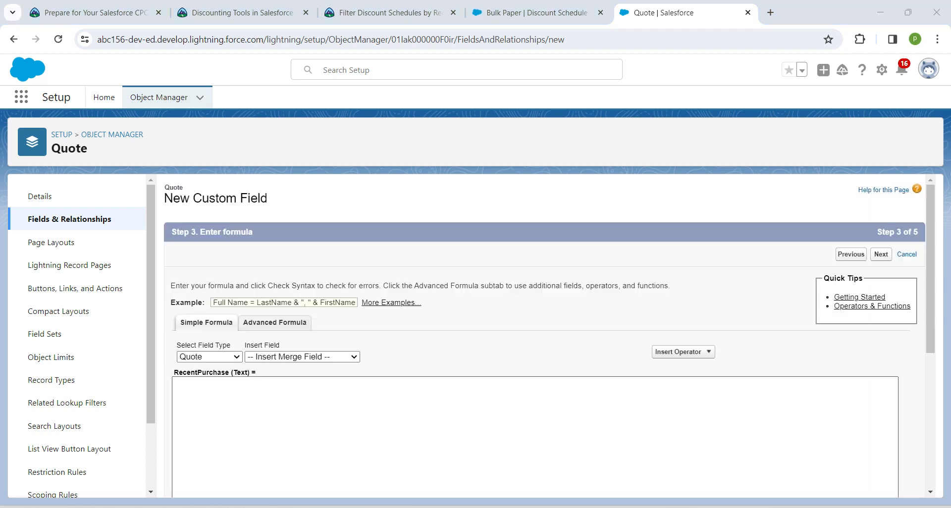
- Copy the formula "true" from the Trailhead challenge and return to the Quote field setup
{"action": "left_click", "coordinate": [389, 12]}
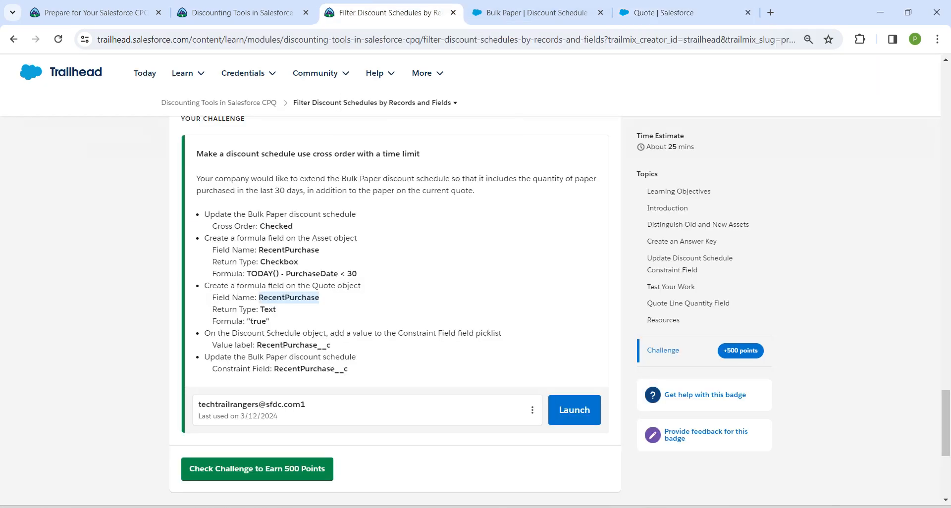
{"action": "left_click_drag", "start_coordinate": [247, 322], "coordinate": [270, 321]}
{"action": "key", "text": "ctrl+c"}
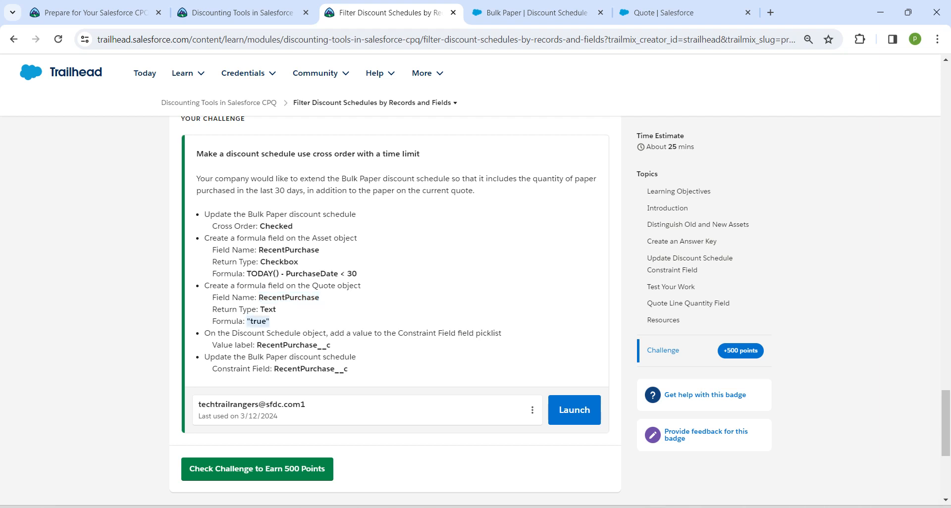
{"action": "left_click", "coordinate": [535, 13]}
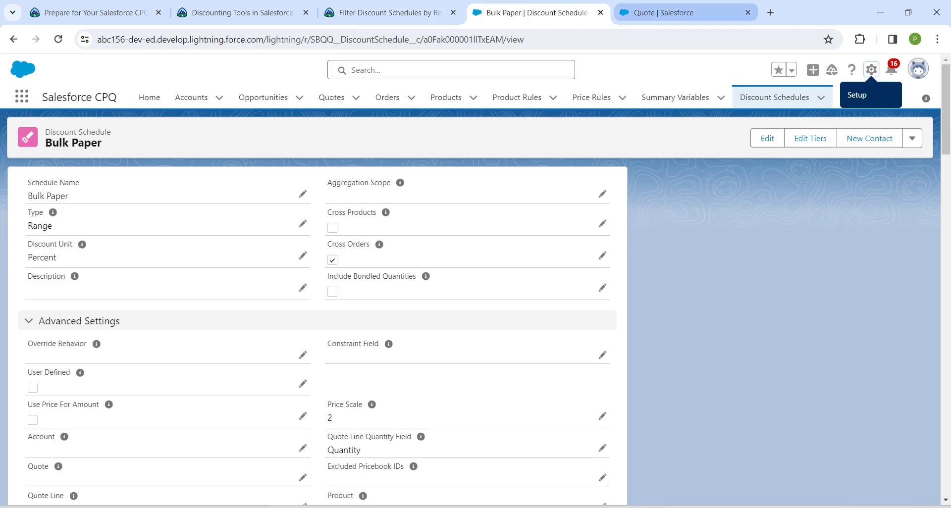
{"action": "left_click", "coordinate": [663, 13]}
- Enter the formula "true", advance through the remaining steps, and save the field
{"action": "key", "text": "ctrl+v"}
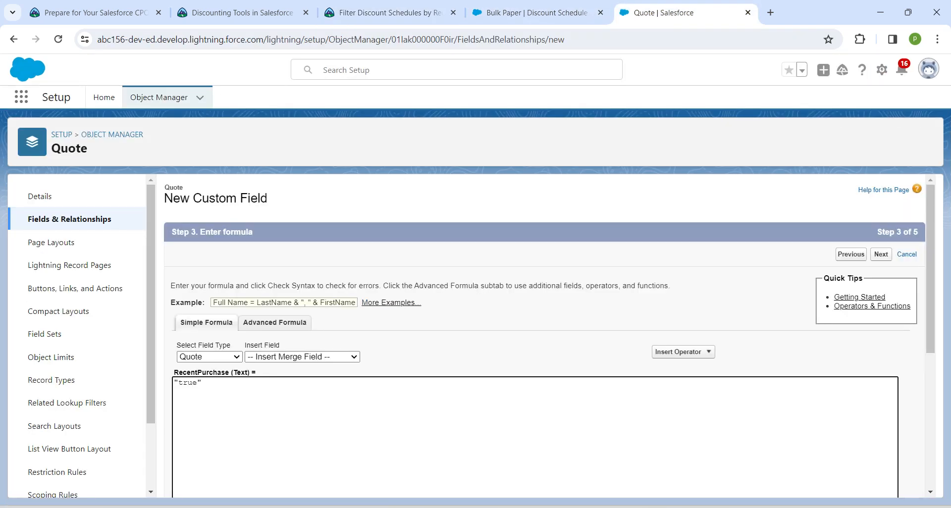
{"action": "scroll", "coordinate": [545, 336], "scroll_direction": "down", "scroll_amount": 4}
{"action": "left_click", "coordinate": [197, 429]}
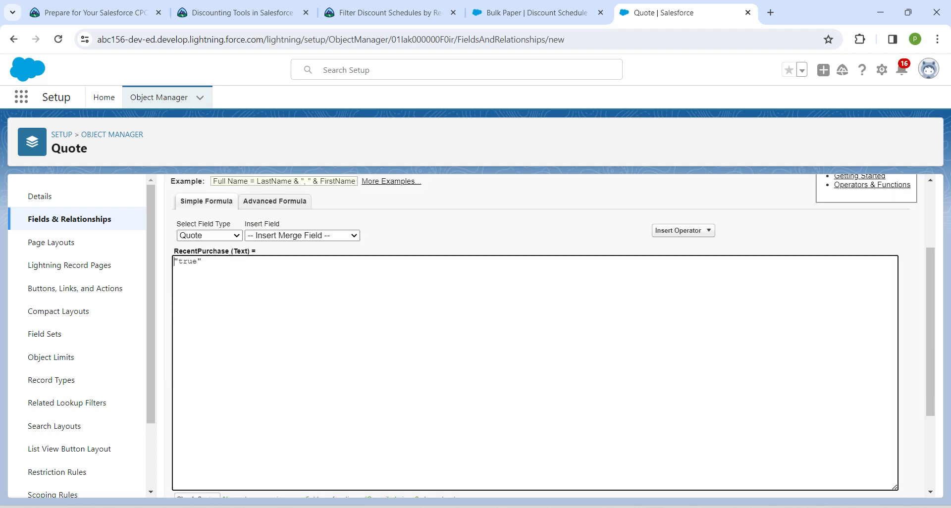
{"action": "scroll", "coordinate": [545, 337], "scroll_direction": "down", "scroll_amount": 2}
{"action": "scroll", "coordinate": [544, 336], "scroll_direction": "up", "scroll_amount": 4}
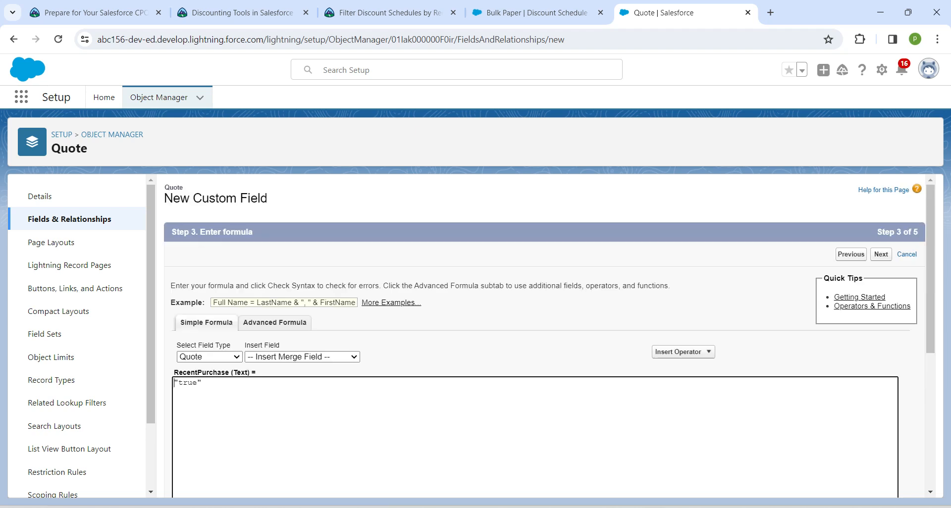
{"action": "left_click", "coordinate": [881, 254]}
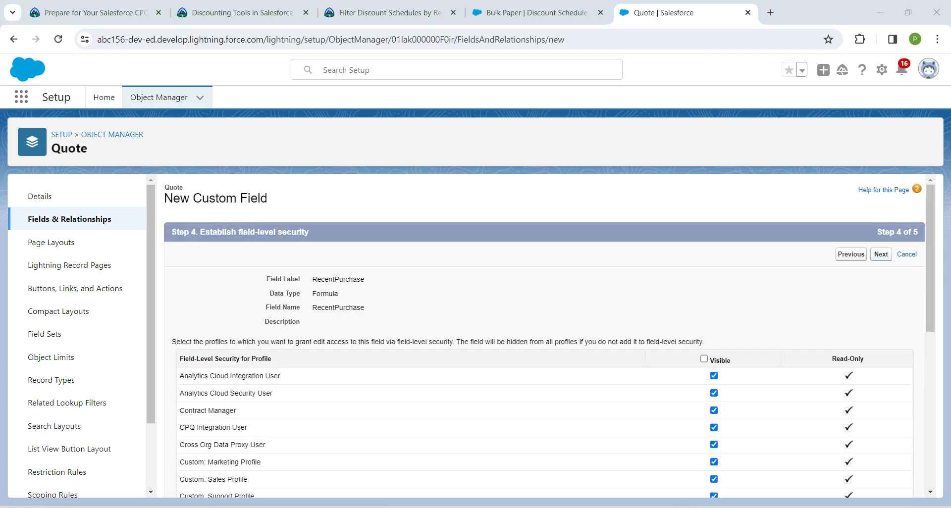
{"action": "left_click", "coordinate": [881, 254]}
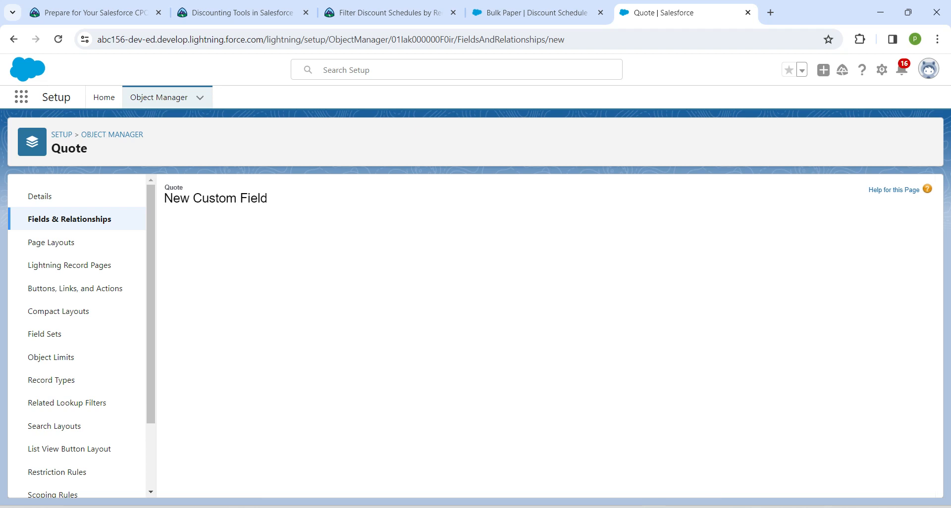
{"action": "left_click", "coordinate": [889, 254]}
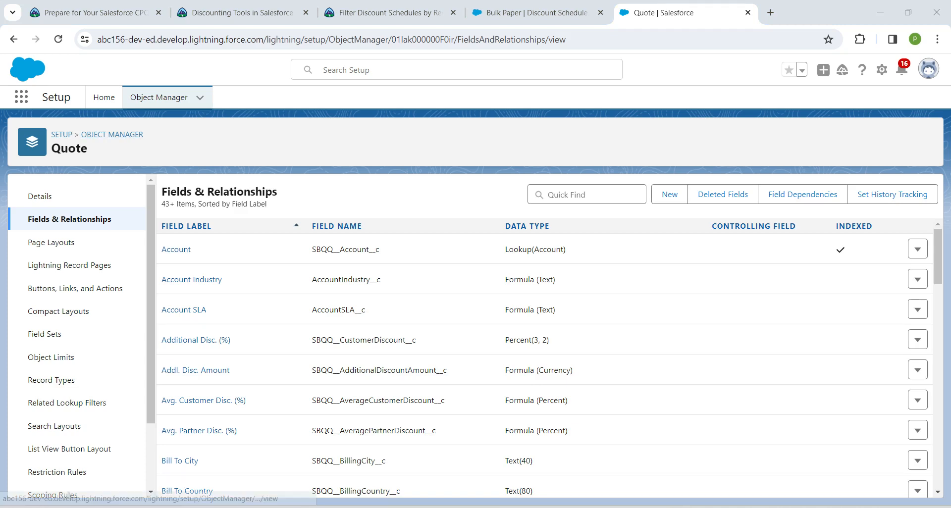
- Find the Discount Schedule object in Object Manager and open its Constraint Field definition
{"action": "left_click", "coordinate": [159, 97]}
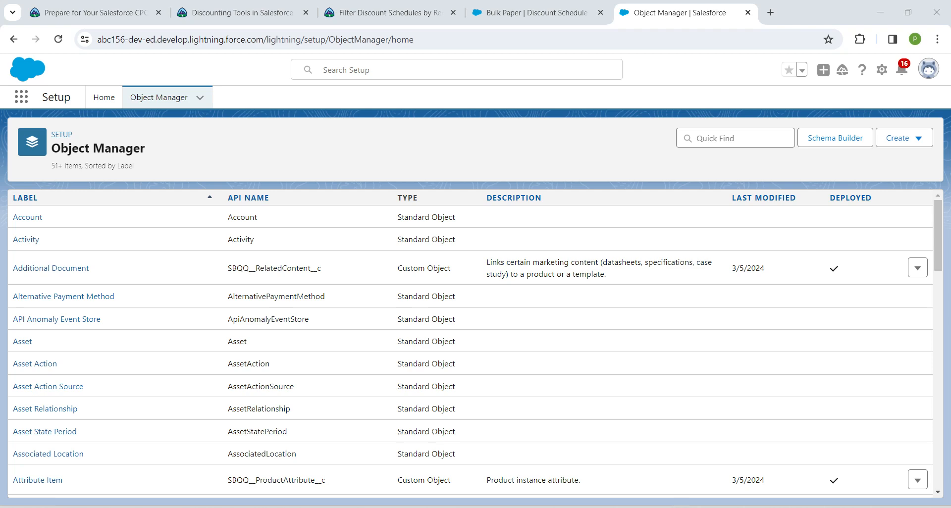
{"action": "left_click", "coordinate": [735, 138]}
{"action": "type", "text": "dis"}
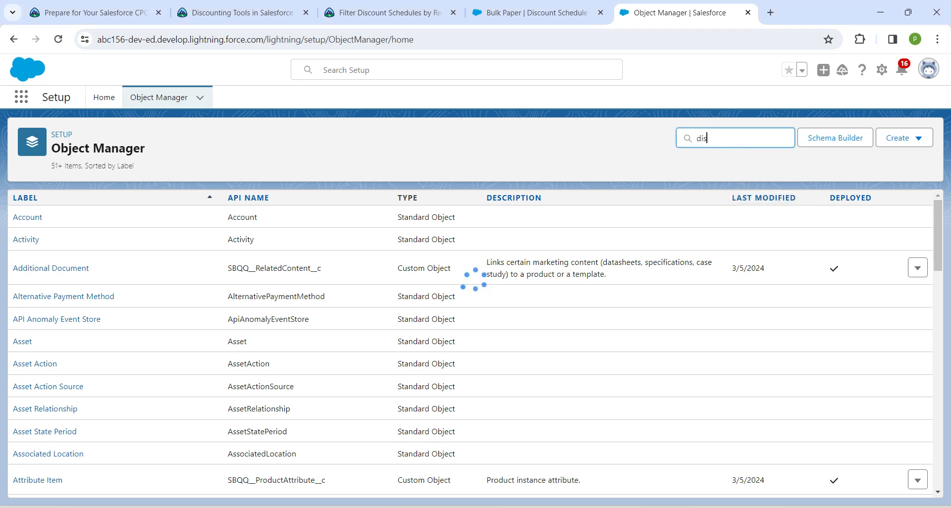
{"action": "type", "text": "cou"}
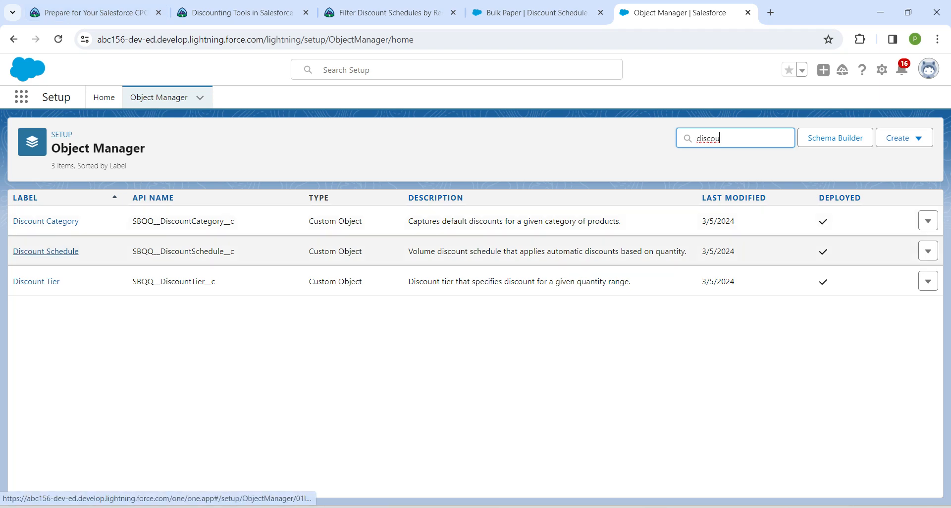
{"action": "left_click", "coordinate": [45, 252]}
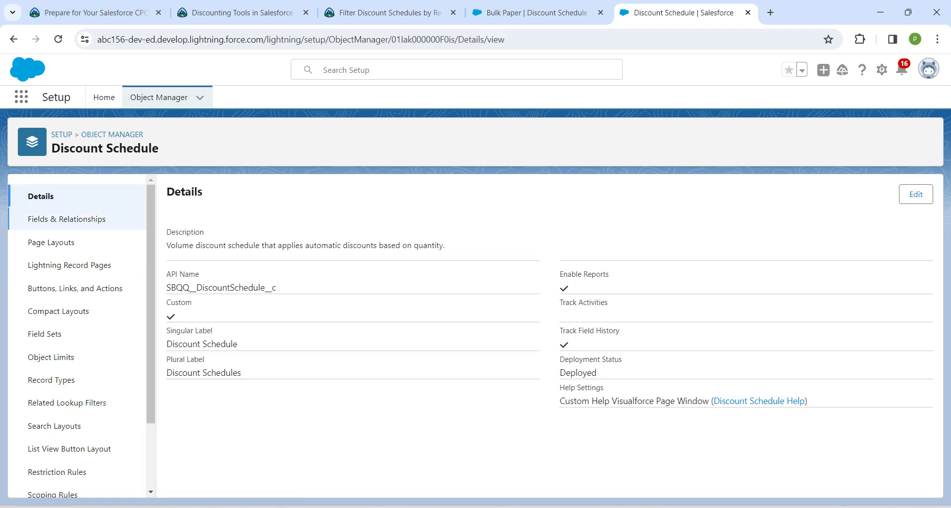
{"action": "left_click", "coordinate": [66, 219]}
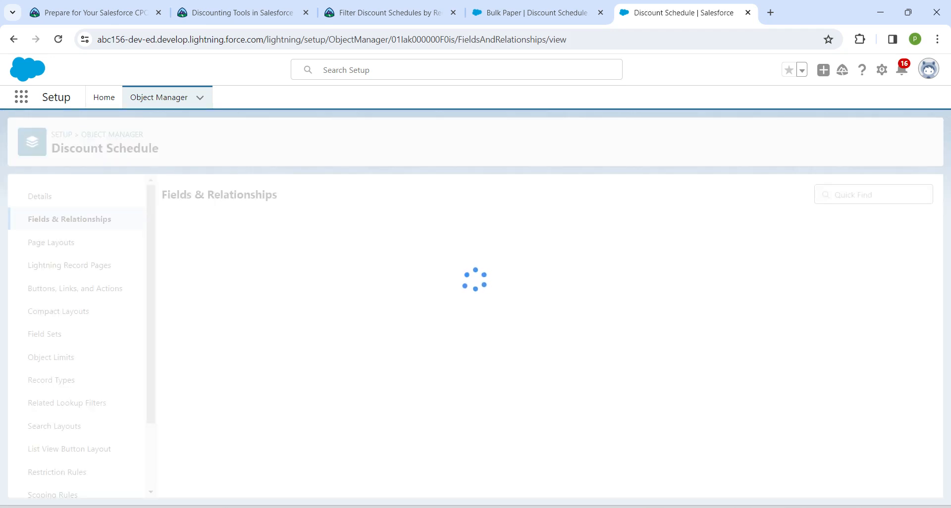
{"action": "left_click", "coordinate": [589, 195]}
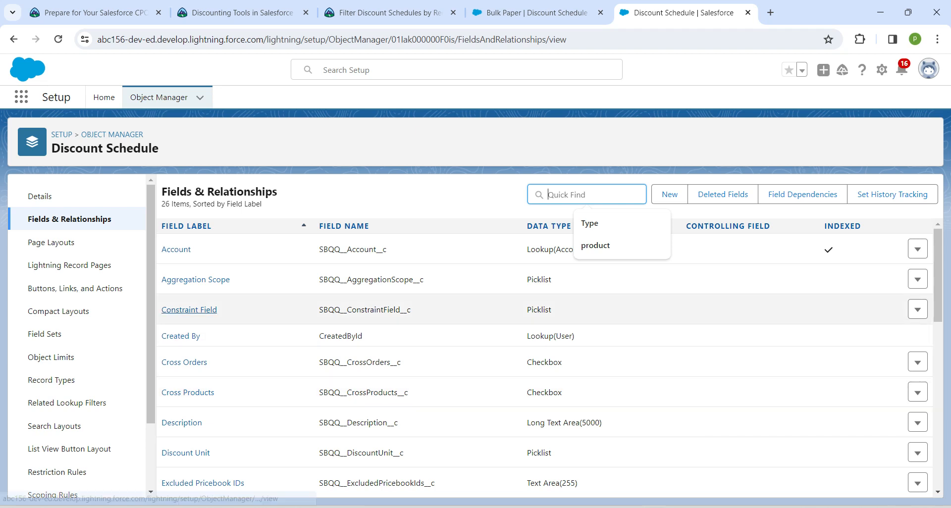
{"action": "left_click", "coordinate": [190, 310]}
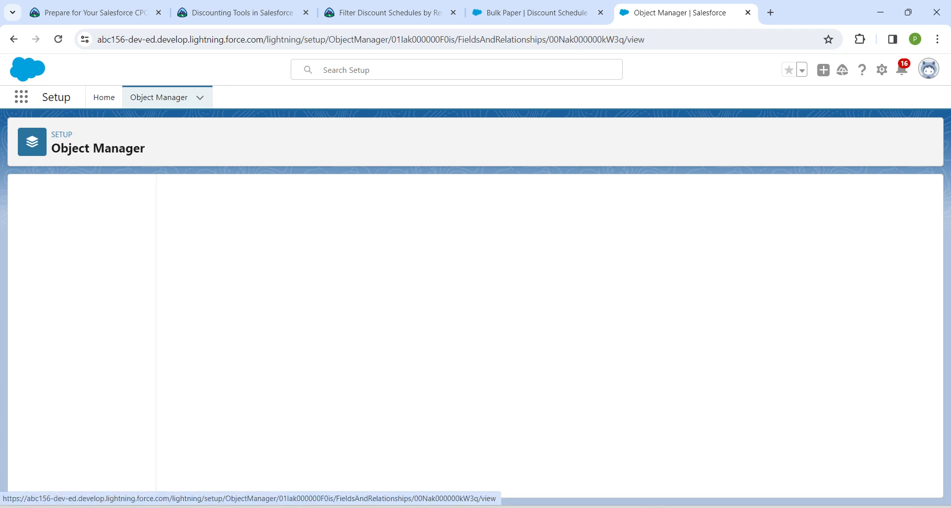
- Copy the value label RecentPurchase__c from the challenge and return to the Constraint Field page
{"action": "left_click", "coordinate": [390, 13]}
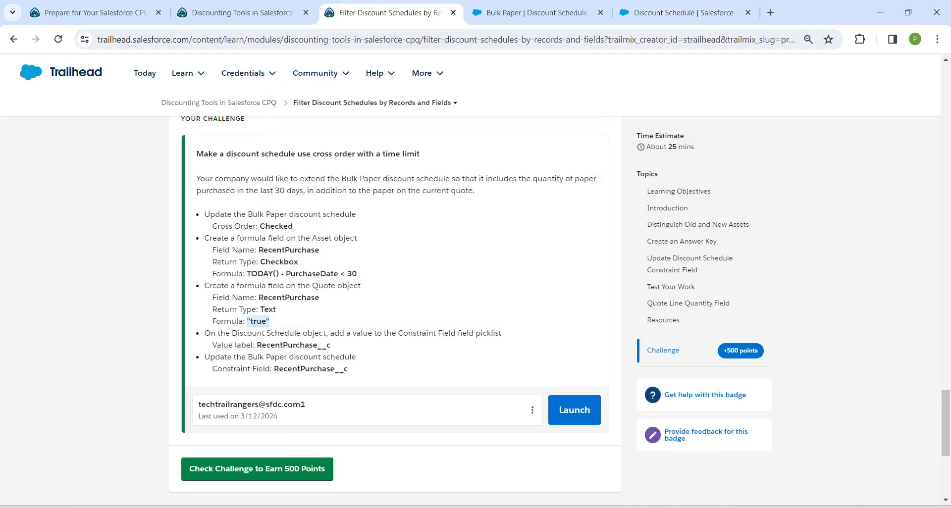
{"action": "left_click_drag", "start_coordinate": [257, 345], "coordinate": [330, 345]}
{"action": "key", "text": "ctrl+c"}
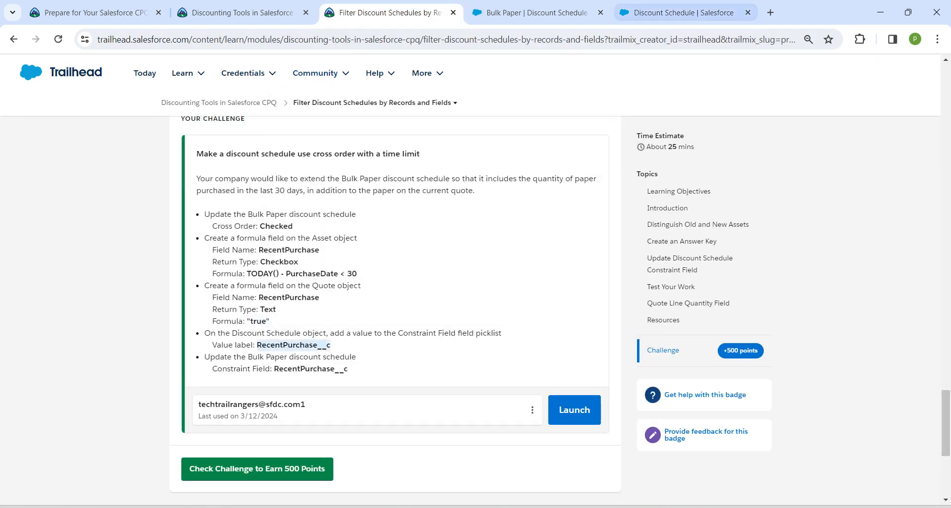
{"action": "left_click", "coordinate": [679, 12]}
- Add RecentPurchase__c as a new picklist value of the Constraint Field and save it
{"action": "scroll", "coordinate": [545, 335], "scroll_direction": "down", "scroll_amount": 10}
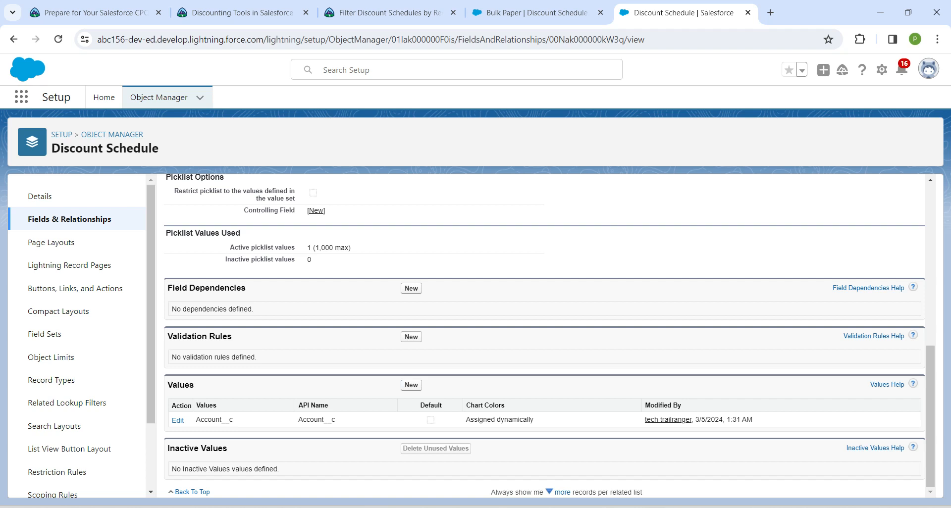
{"action": "left_click", "coordinate": [412, 385]}
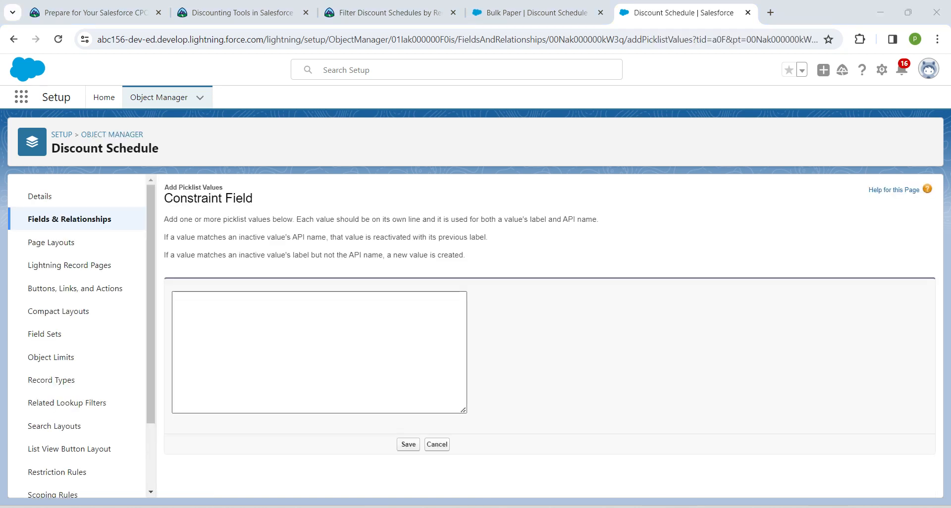
{"action": "key", "text": "ctrl+v"}
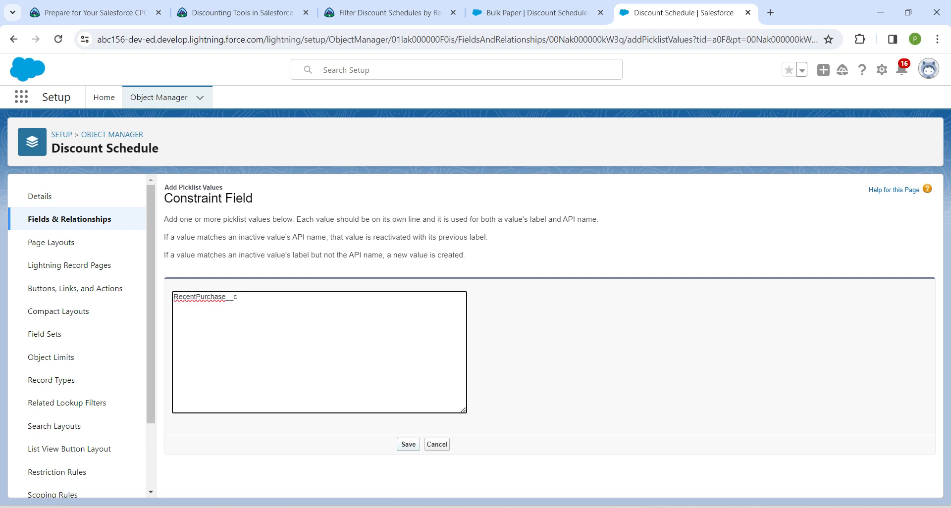
{"action": "left_click", "coordinate": [408, 444]}
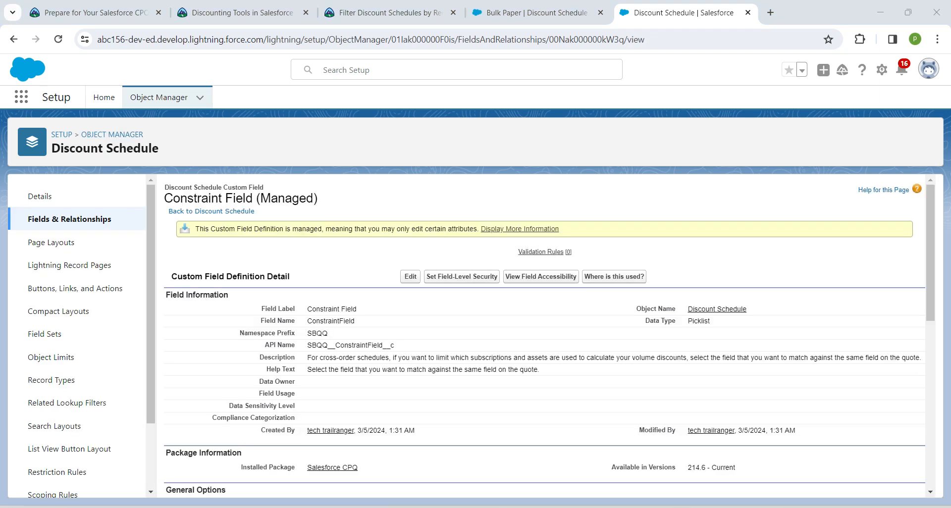
- Edit the Bulk Paper discount schedule, set its Constraint Field to RecentPurchase__c, and save
{"action": "left_click", "coordinate": [530, 12]}
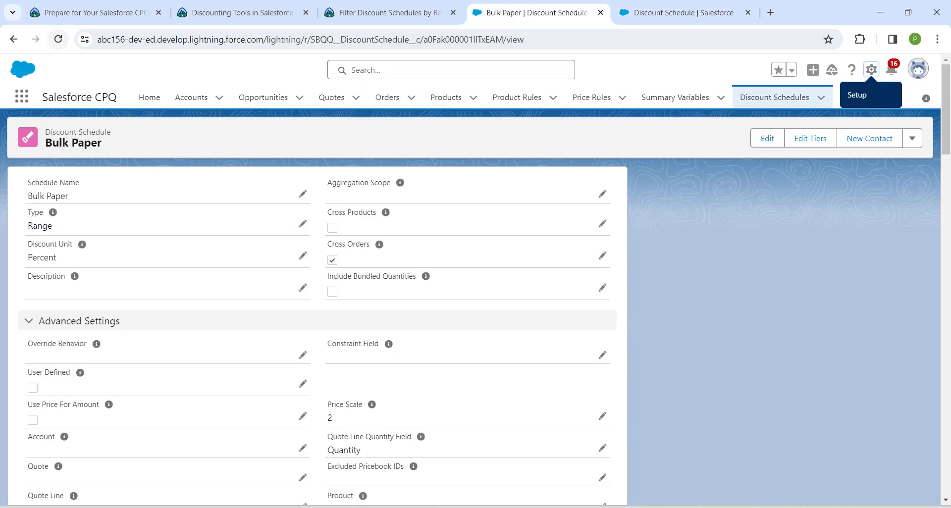
{"action": "left_click", "coordinate": [58, 39]}
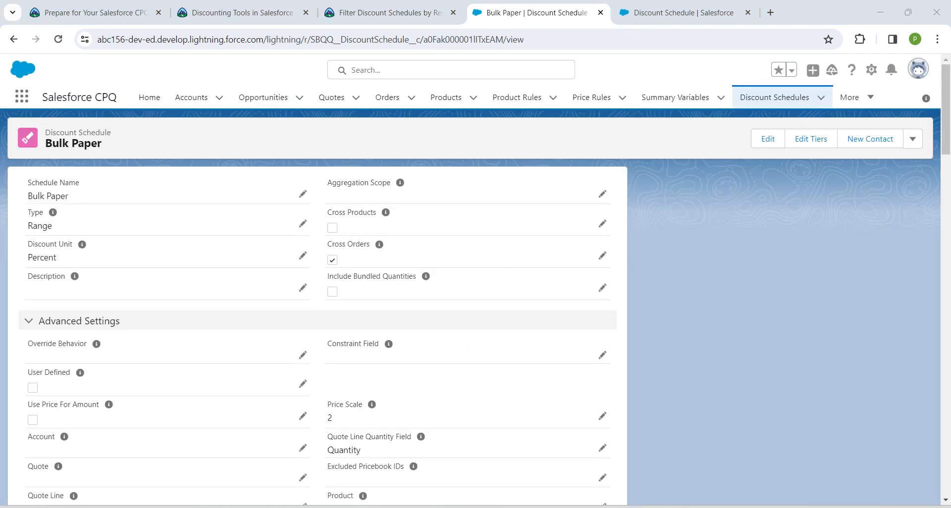
{"action": "left_click", "coordinate": [768, 139]}
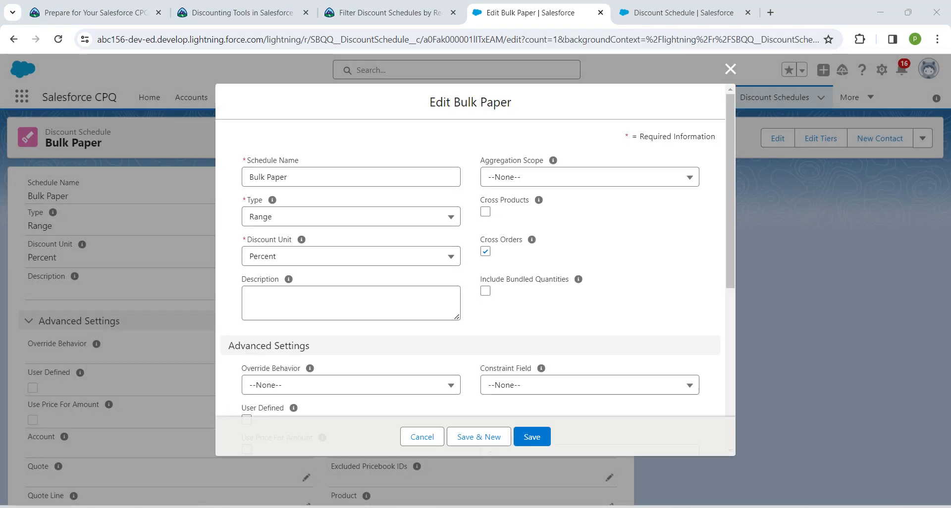
{"action": "left_click", "coordinate": [545, 385]}
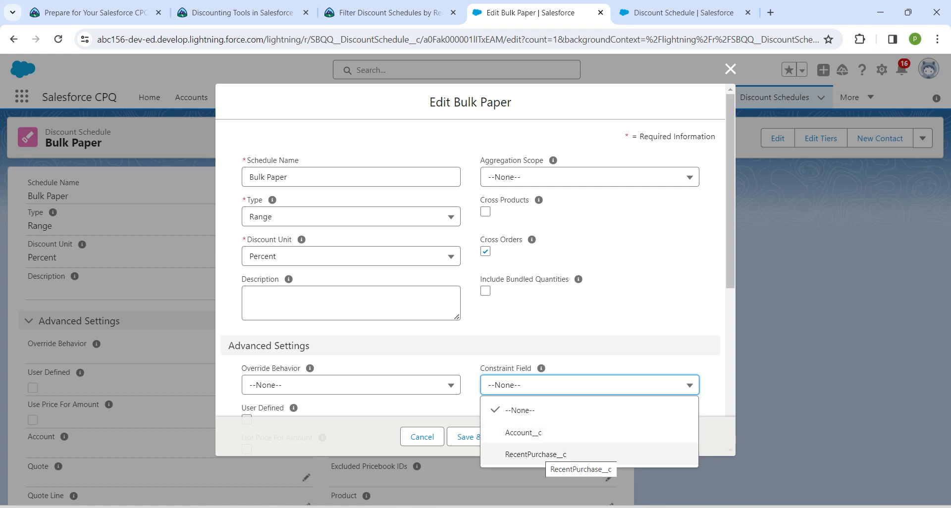
{"action": "left_click", "coordinate": [535, 454]}
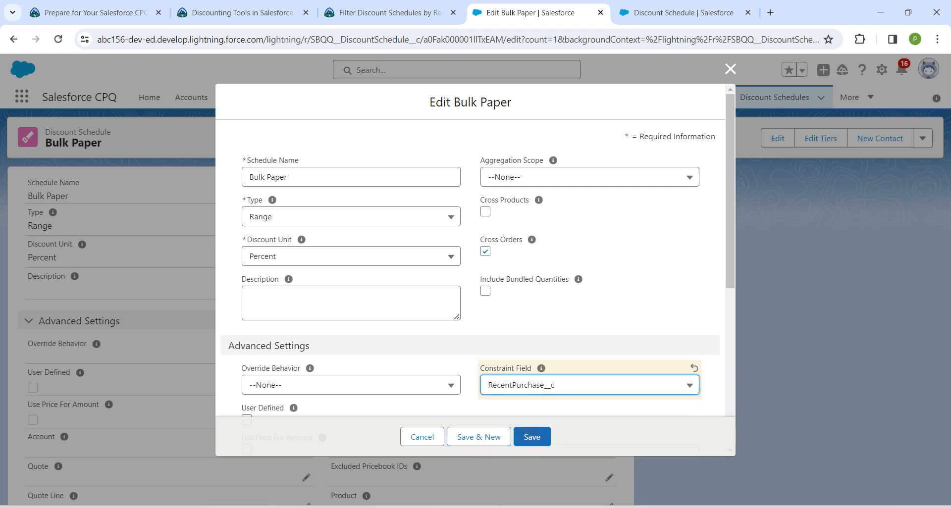
{"action": "left_click", "coordinate": [532, 437]}
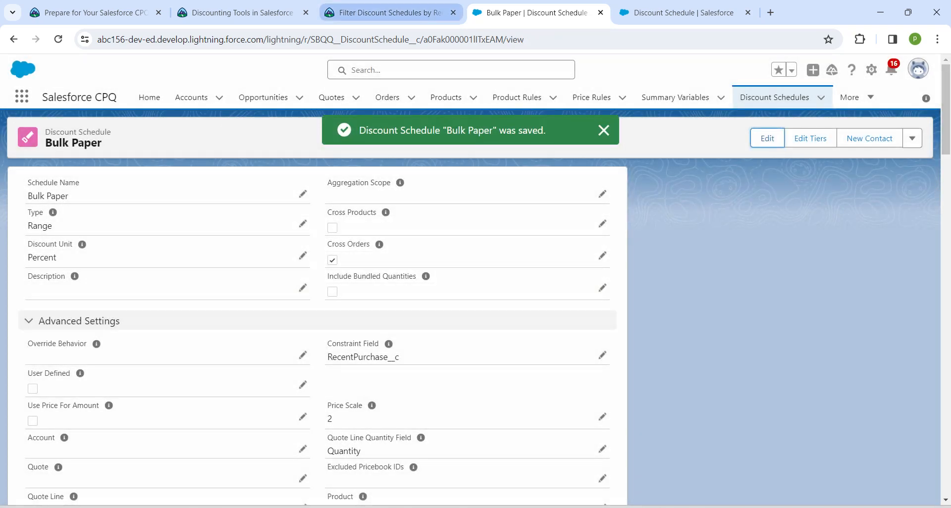
- Check the Trailhead challenge, then reload the Discounting Tools in Salesforce CPQ module page
{"action": "left_click", "coordinate": [384, 12]}
{"action": "left_click", "coordinate": [257, 469]}
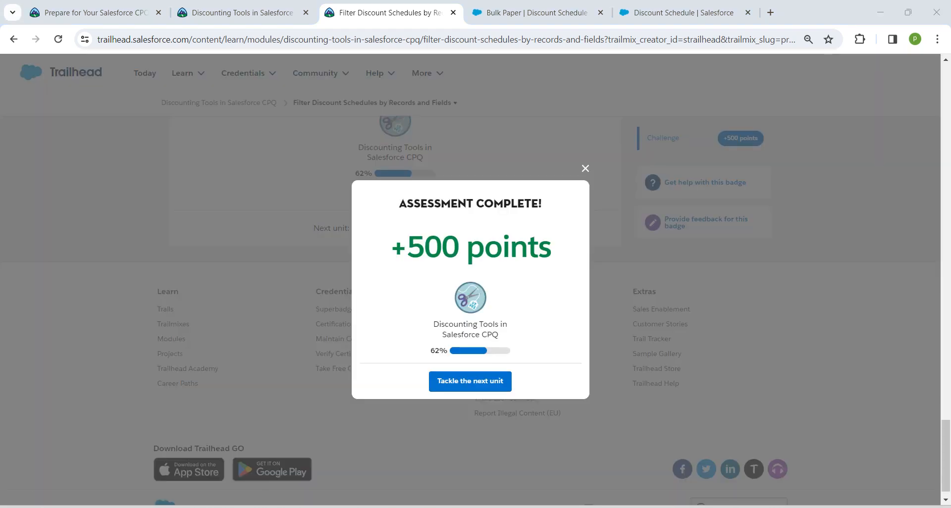
{"action": "left_click", "coordinate": [242, 12]}
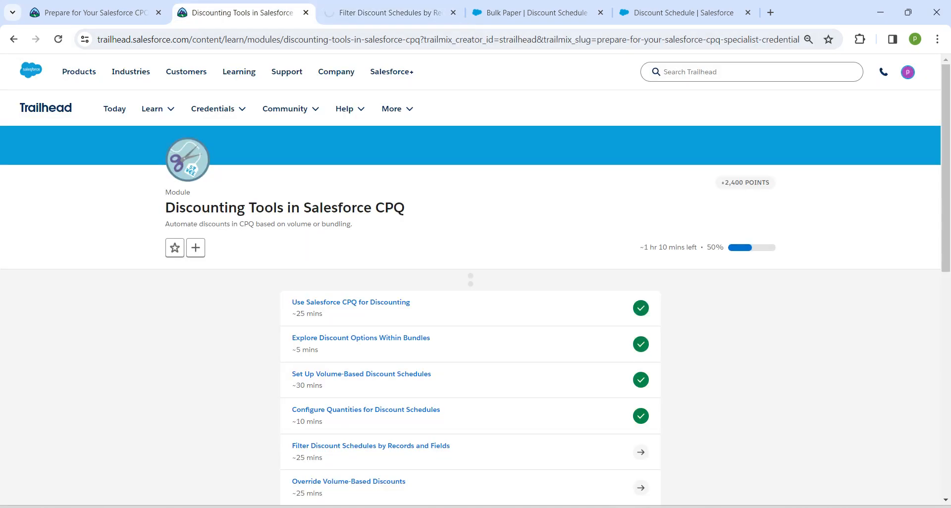
{"action": "left_click", "coordinate": [58, 39]}
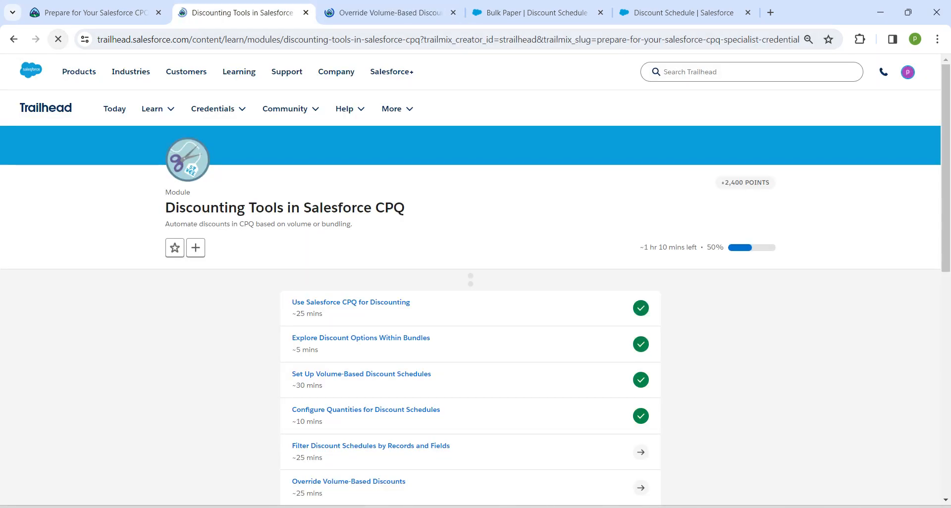